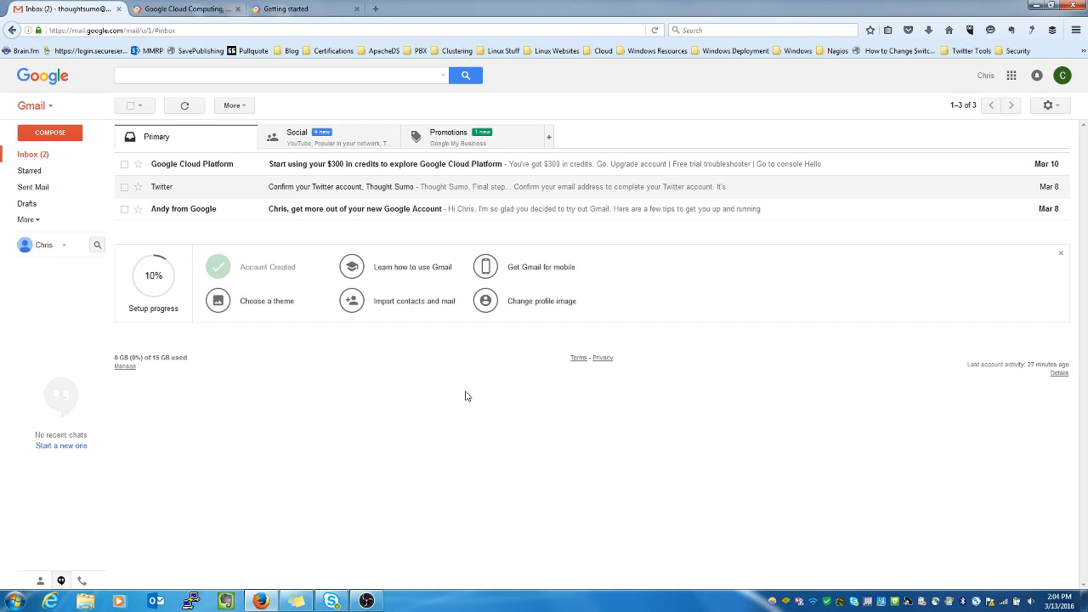
# - Open a new blank browser tab next to the Gmail inbox
pyautogui.click(376, 9)
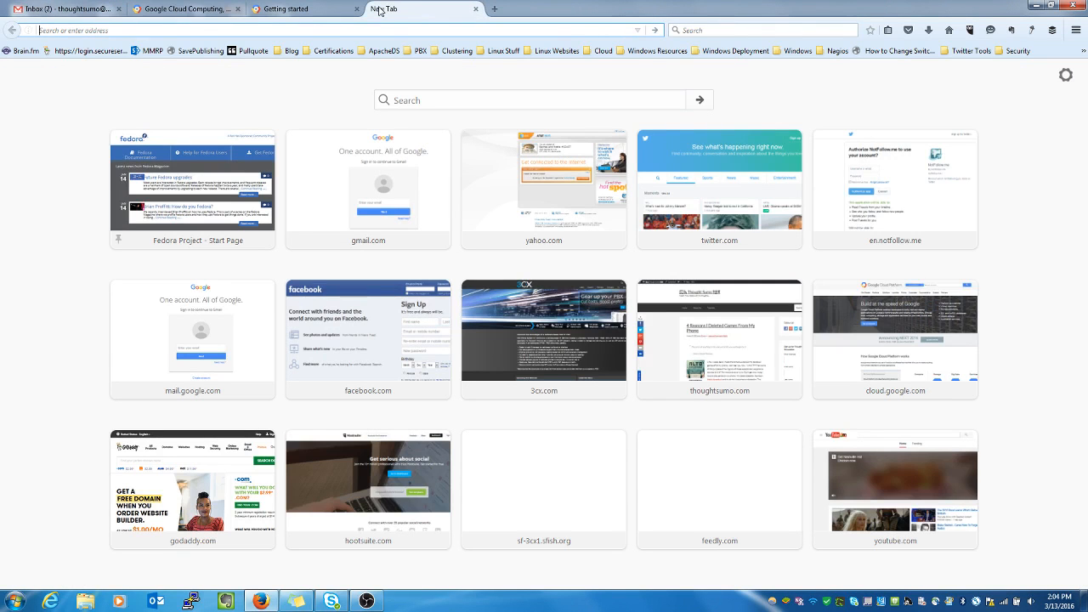
# - Search 'wikipedia' in the new tab and go to the Cloud computing article
pyautogui.write('wikipedia')
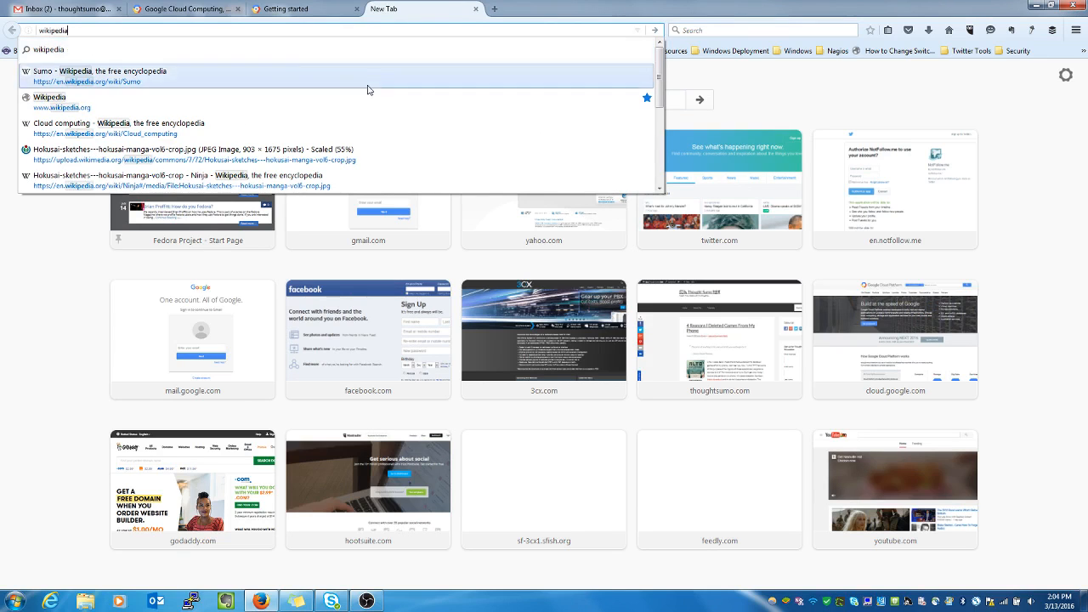
pyautogui.click(162, 128)
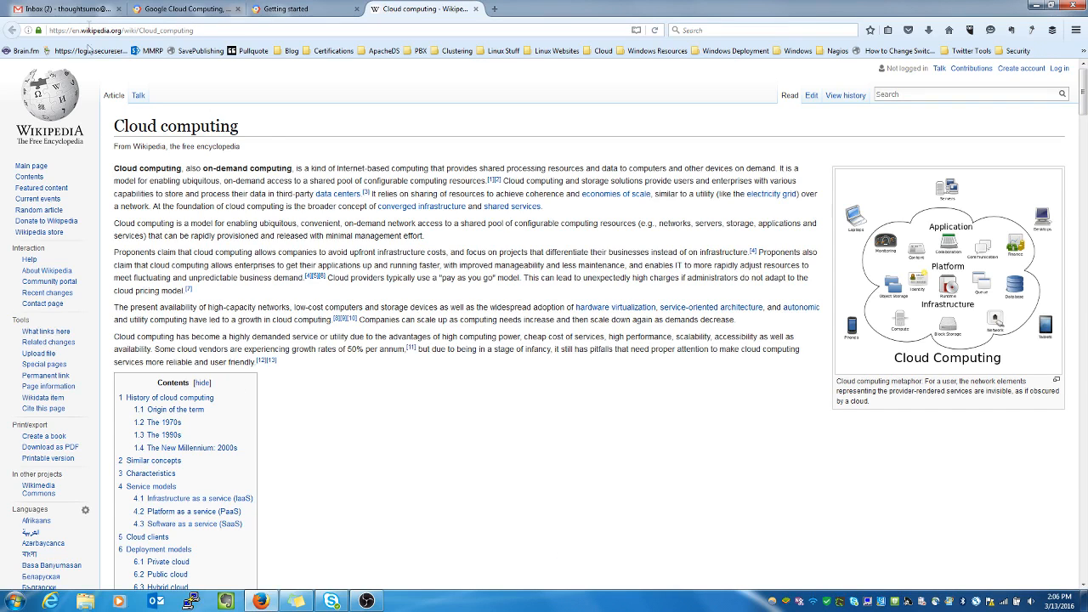
# - Return to the Gmail inbox, leaving the Wikipedia article open in its tab
pyautogui.click(72, 10)
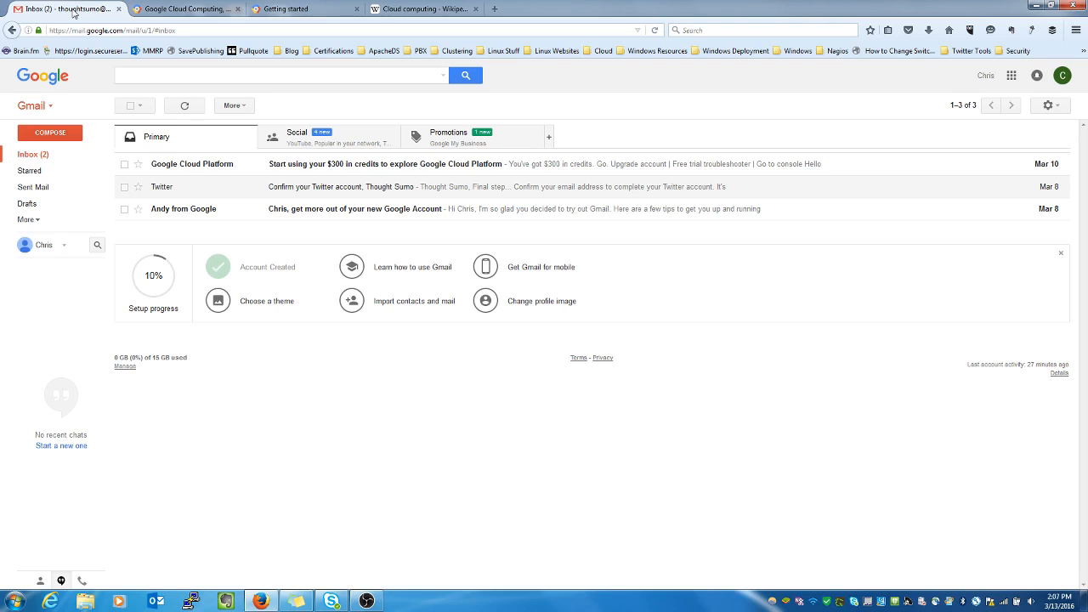
# - Go from the Google Cloud homepage tab to the Cloud Console Getting started tab
pyautogui.click(205, 16)
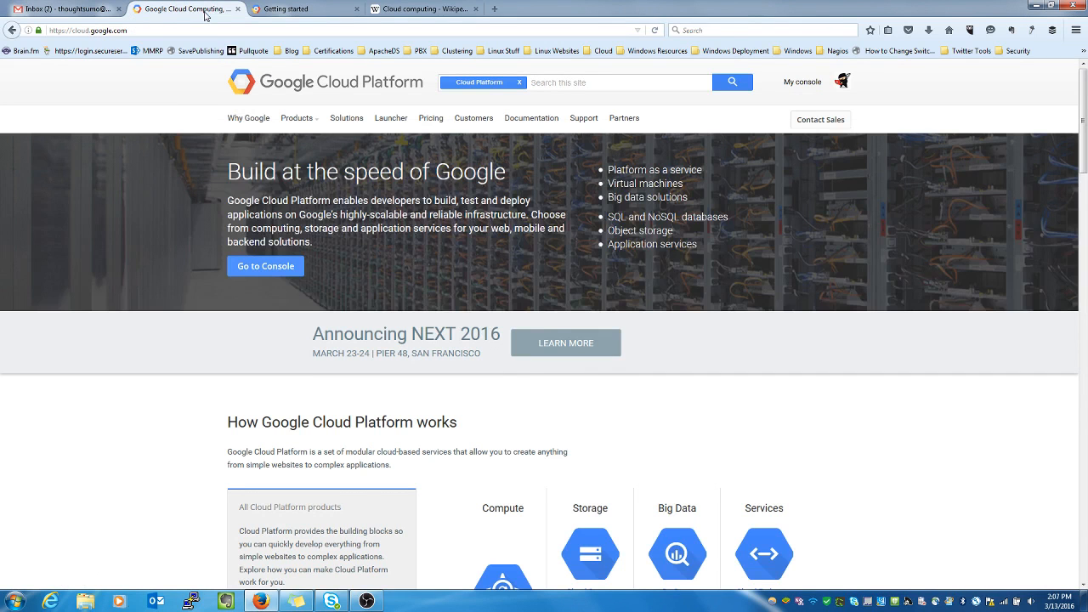
pyautogui.click(155, 31)
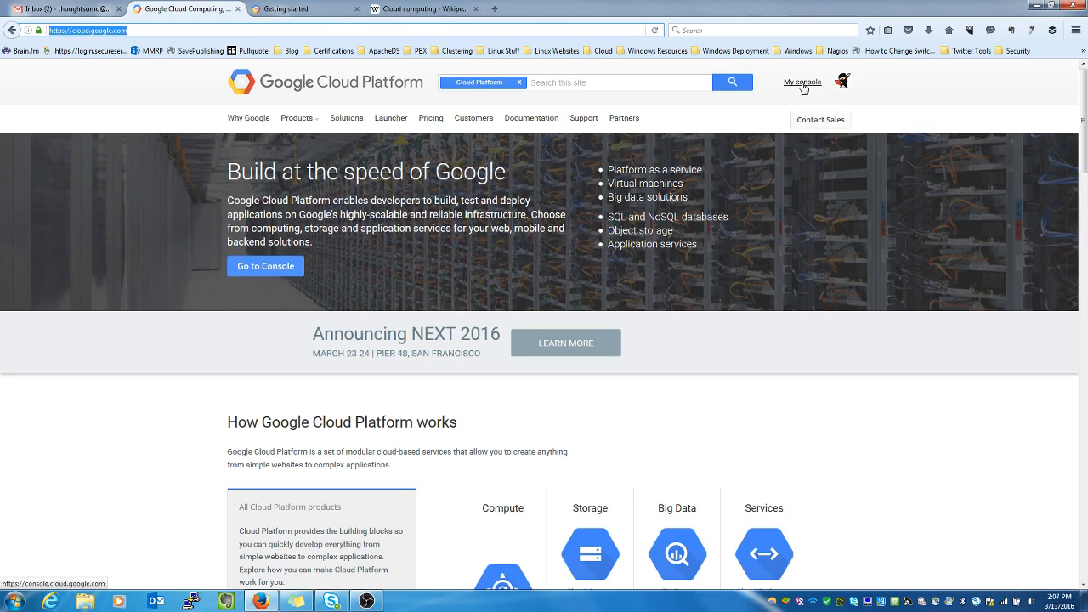
pyautogui.click(289, 9)
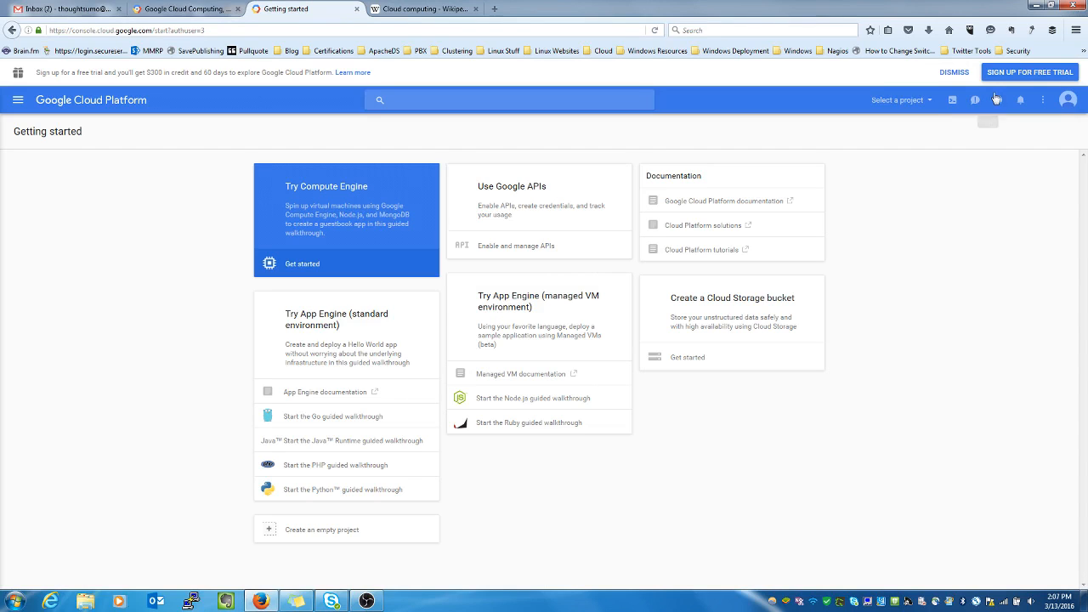
# - Start the Google Cloud free trial sign-up offering $300 credit for 60 days
pyautogui.click(1023, 73)
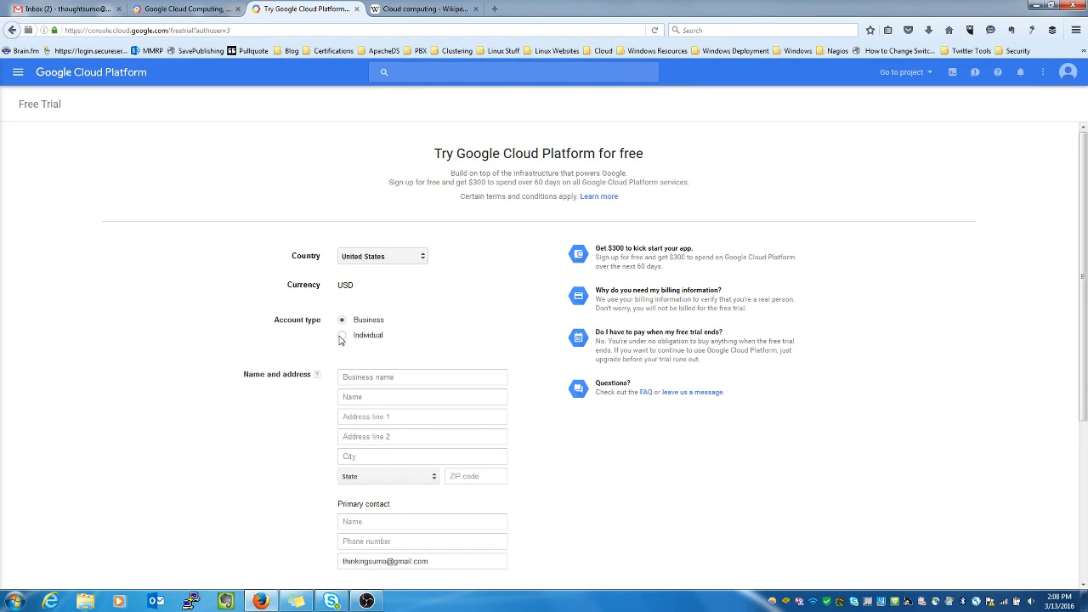
# - Choose the Individual account type, enter the full name, and fill the address fields
pyautogui.click(341, 337)
pyautogui.click(354, 377)
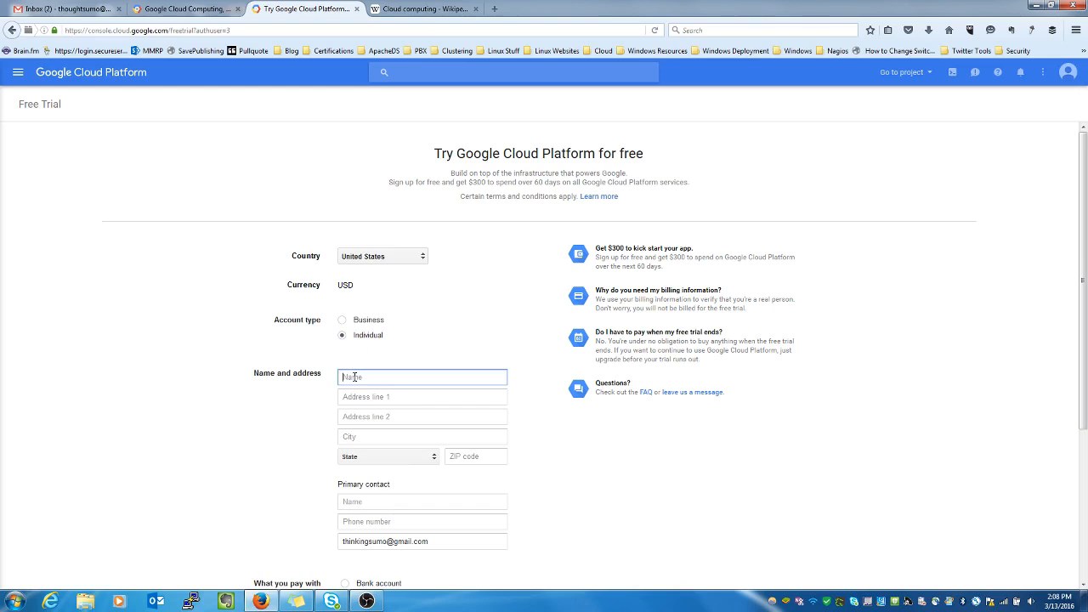
pyautogui.press('Tab')
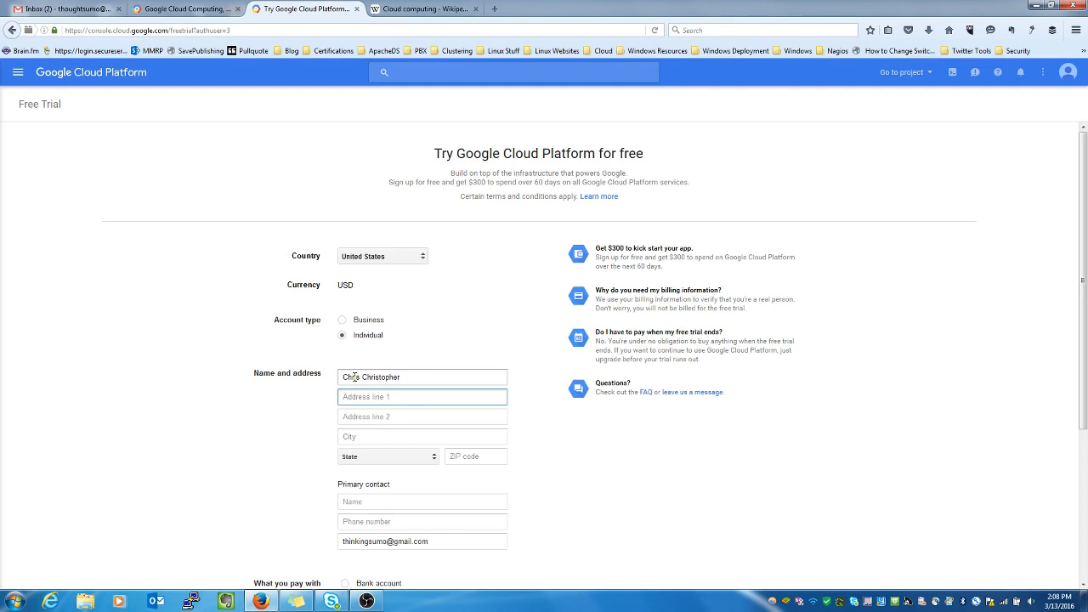
pyautogui.press('Tab')
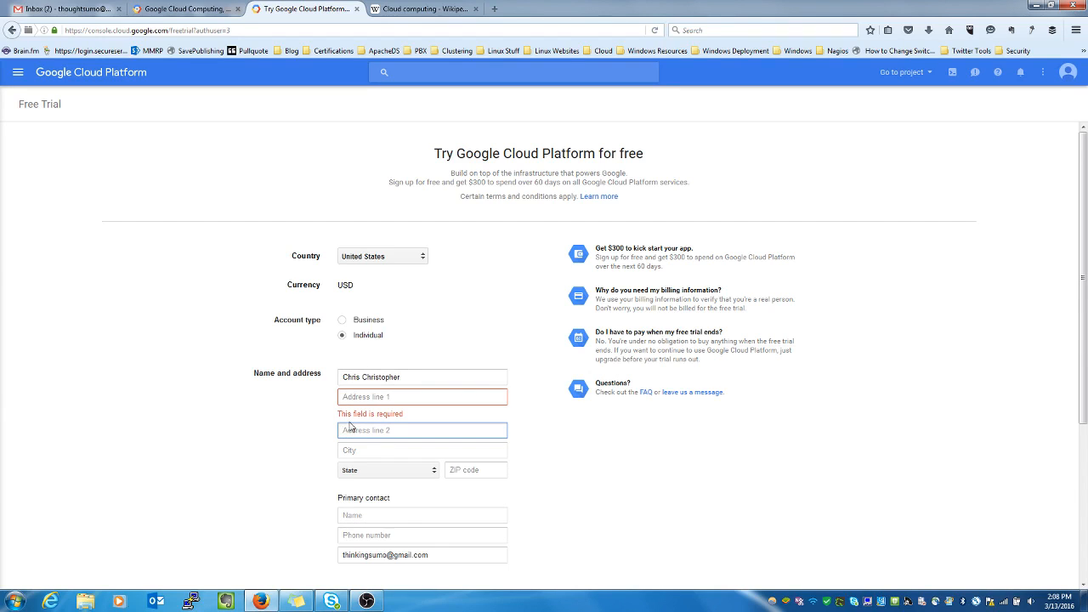
pyautogui.click(366, 397)
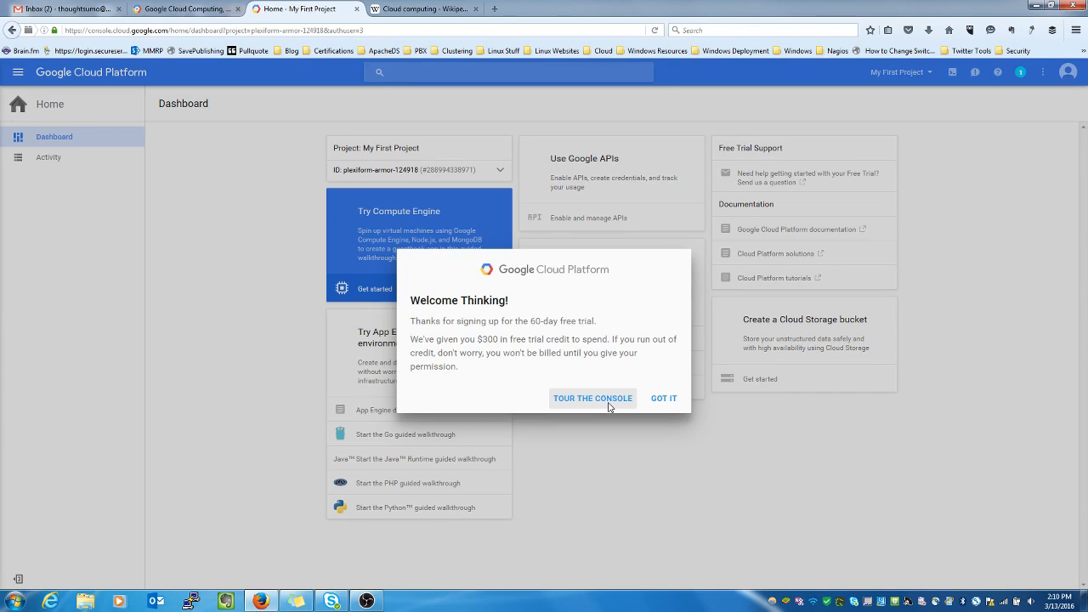
# - Dismiss the trial welcome message and open the Google APIs manager overview
pyautogui.click(665, 399)
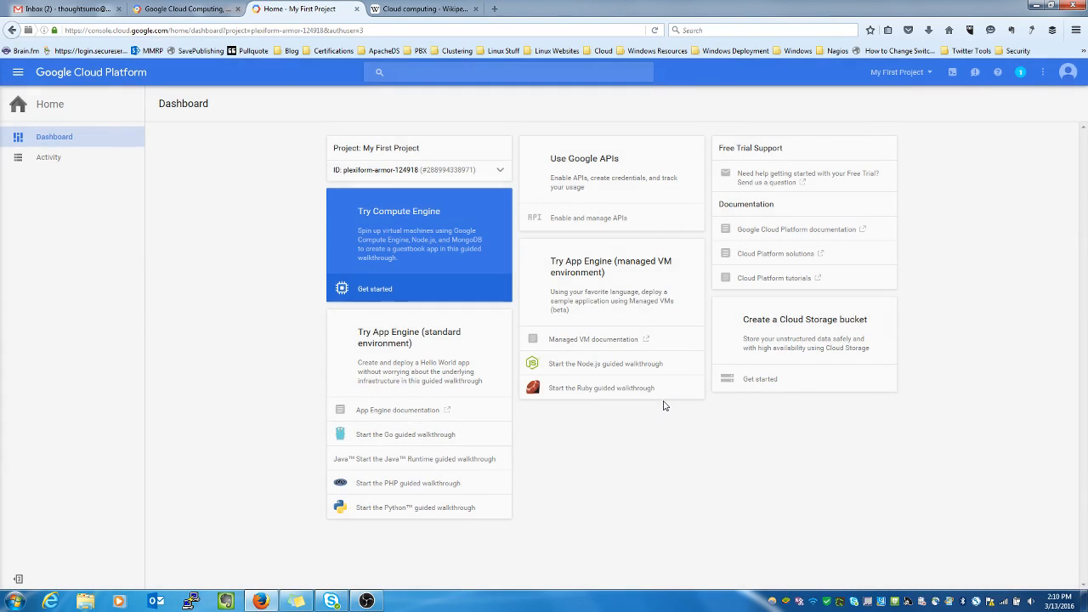
pyautogui.click(574, 181)
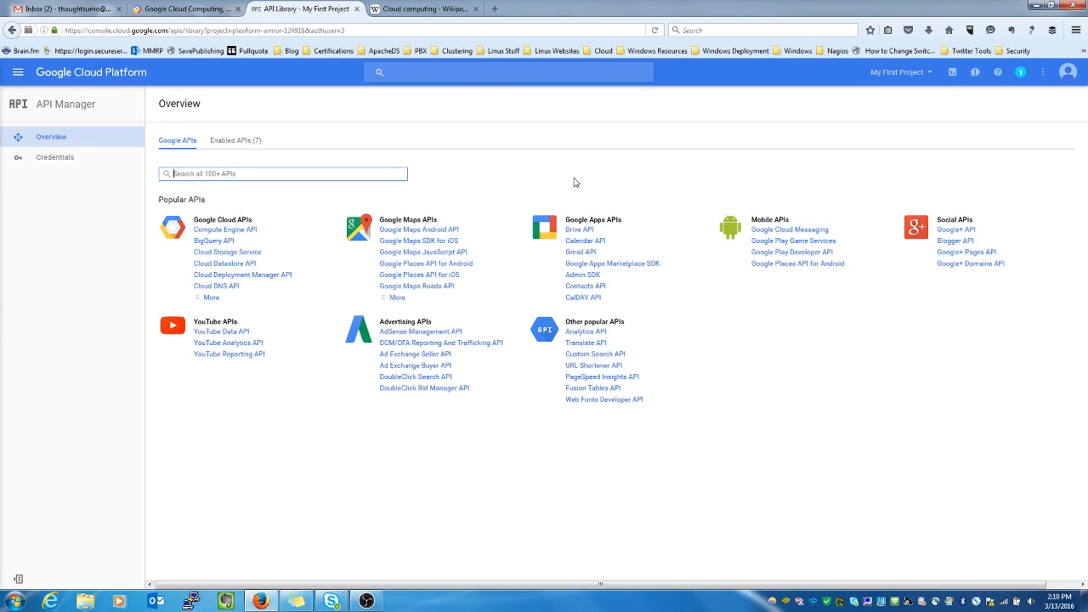
# - Enable the Compute Engine API from the Google Cloud APIs list
pyautogui.click(246, 234)
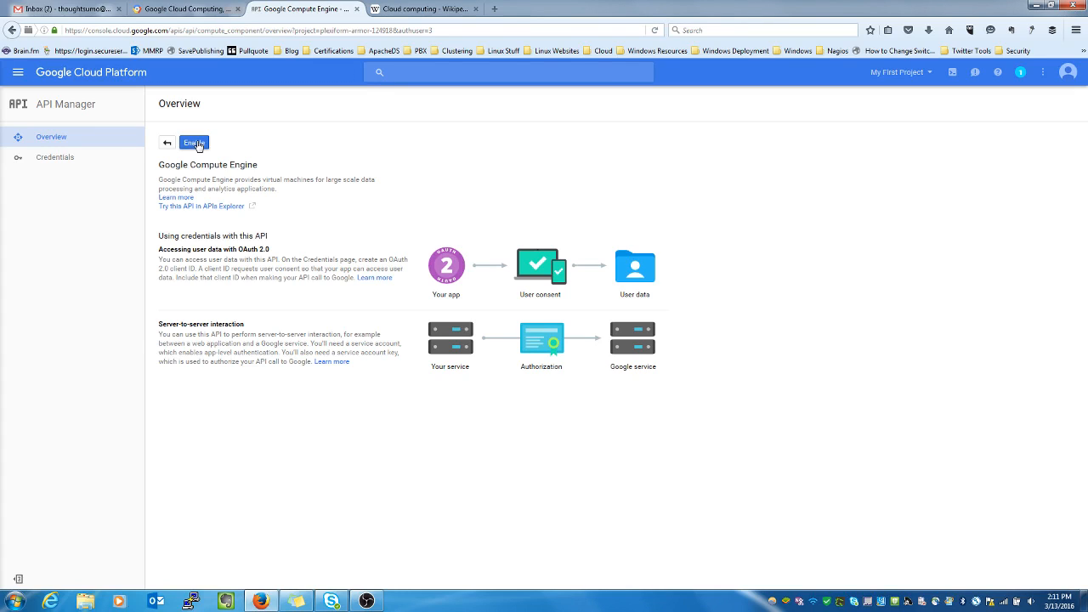
pyautogui.click(195, 143)
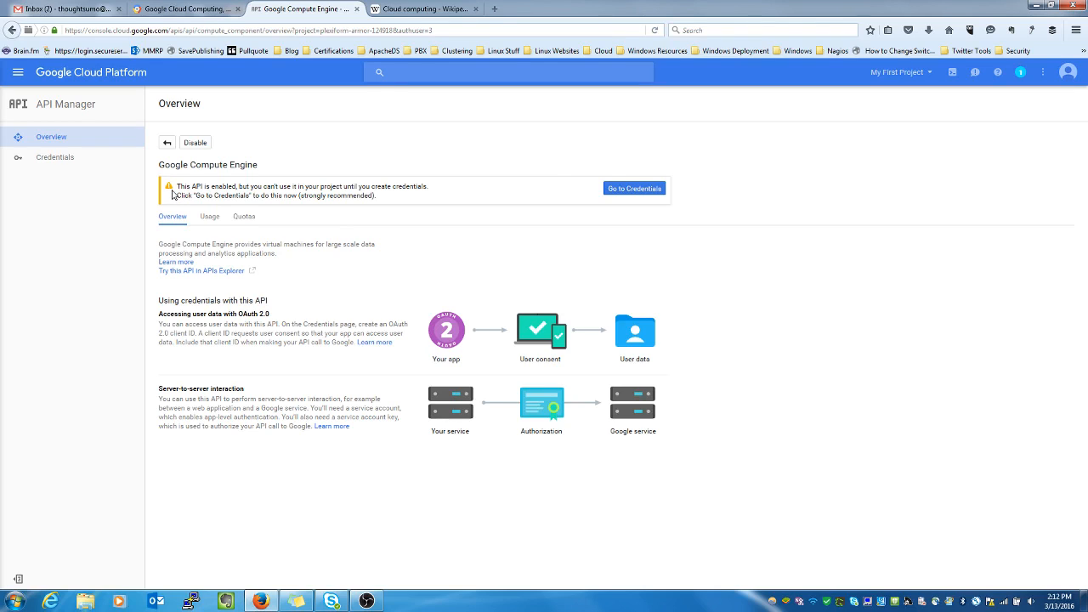
# - In the Add credentials wizard, answer Yes to using Compute Engine and check required credentials
pyautogui.click(644, 191)
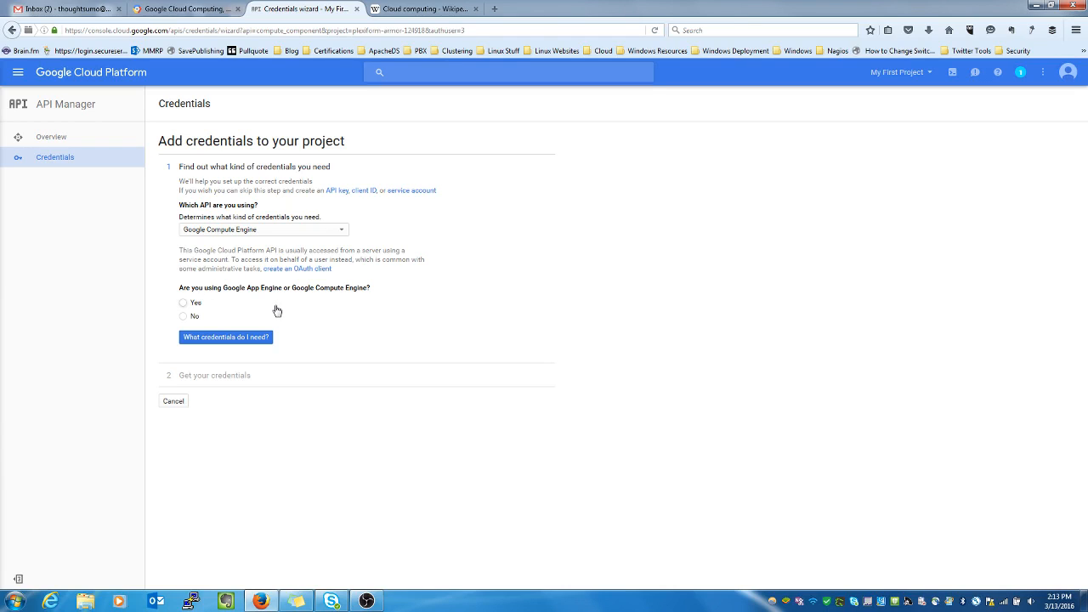
pyautogui.click(183, 305)
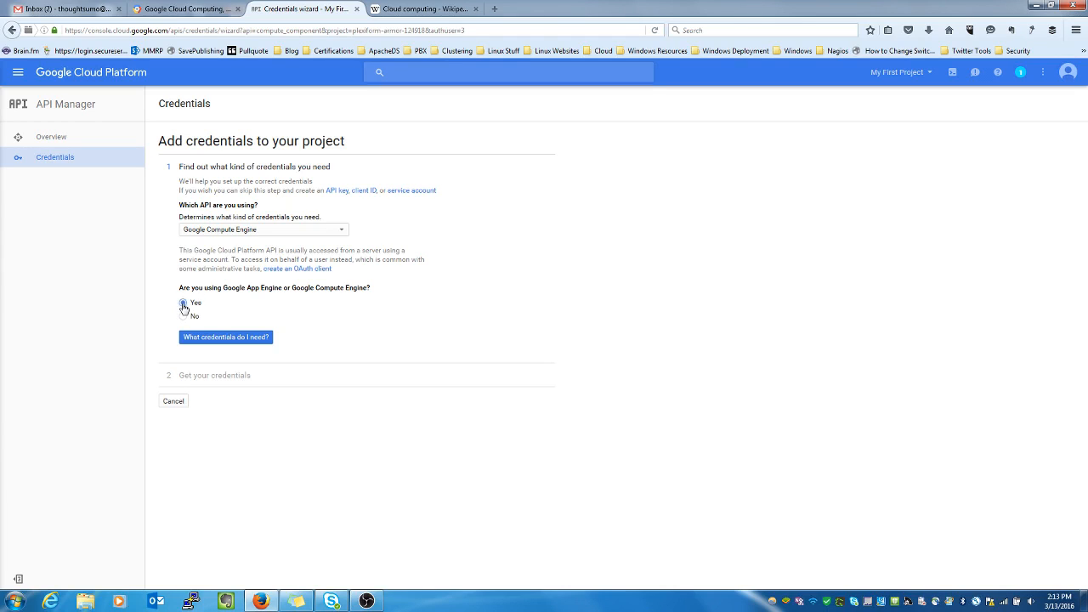
pyautogui.click(239, 339)
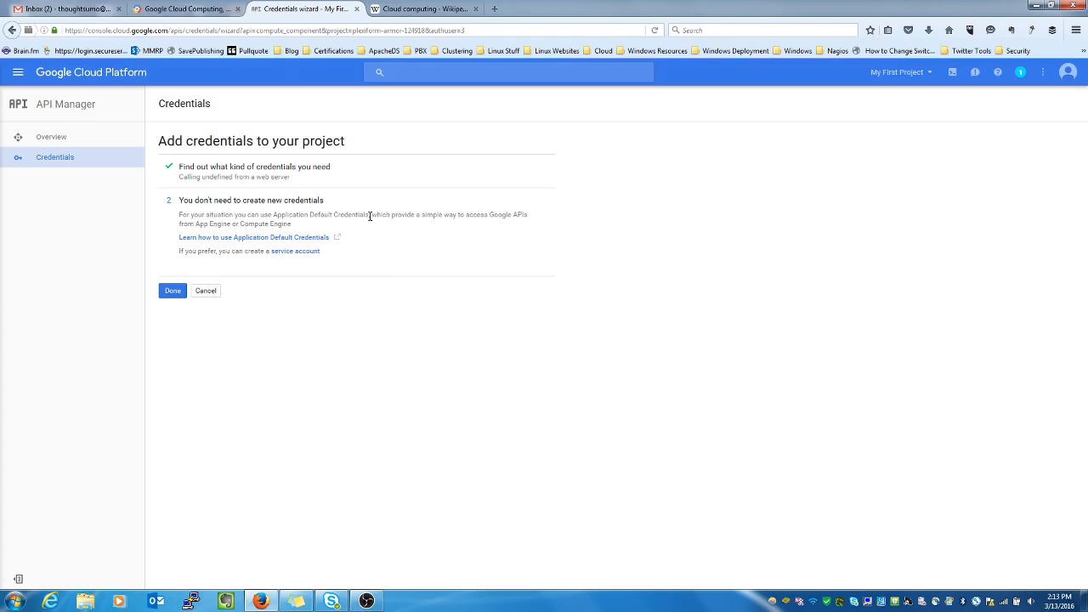
# - Close the credentials wizard and bring up the Products & services menu
pyautogui.click(173, 291)
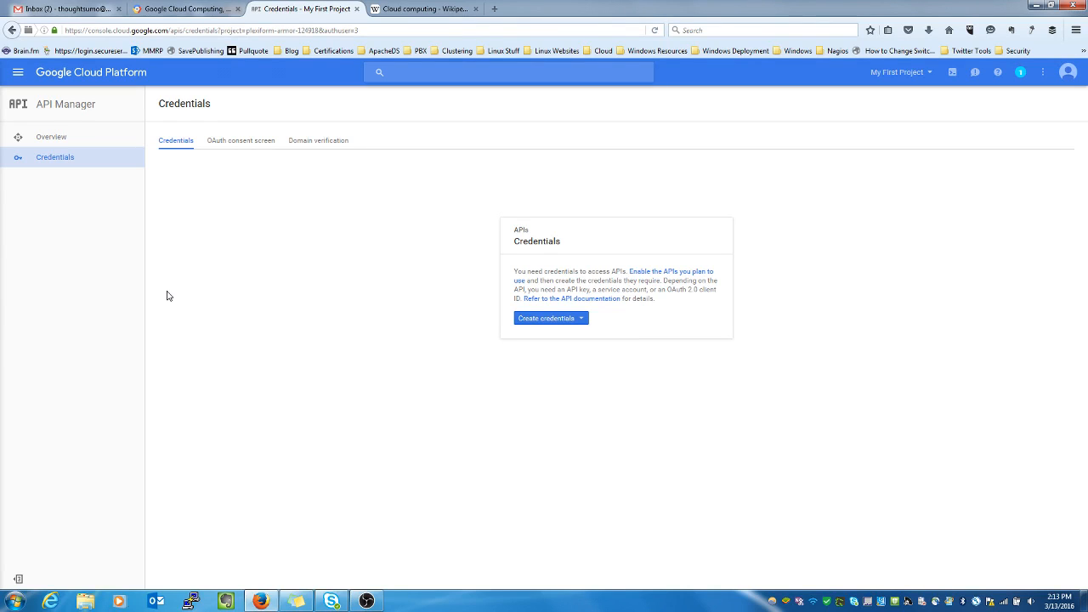
pyautogui.click(17, 74)
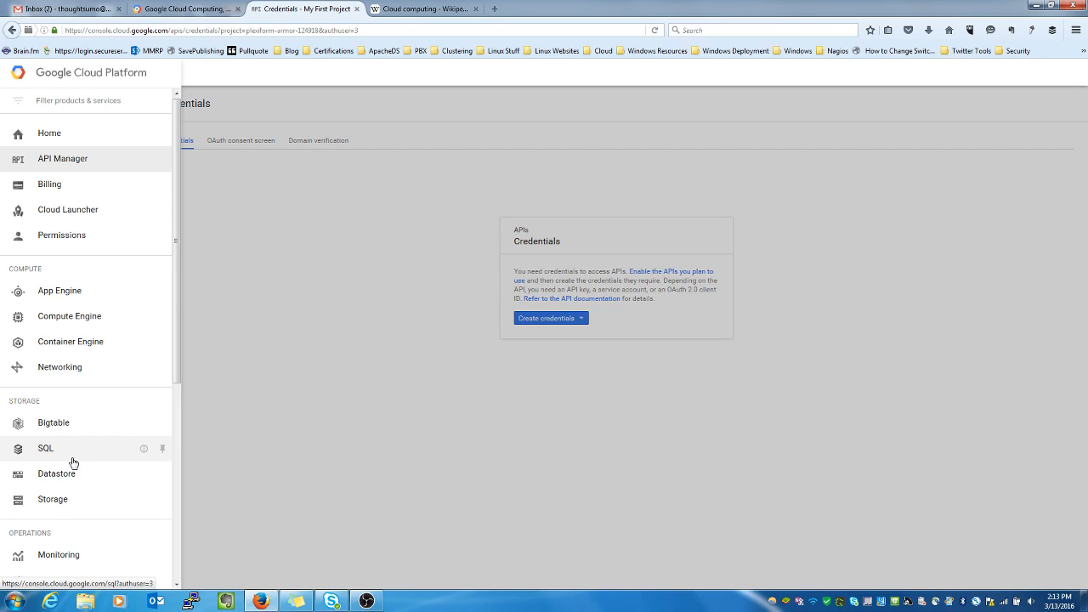
# - Search Cloud Launcher for wordpress to list the WordPress solutions
pyautogui.click(68, 210)
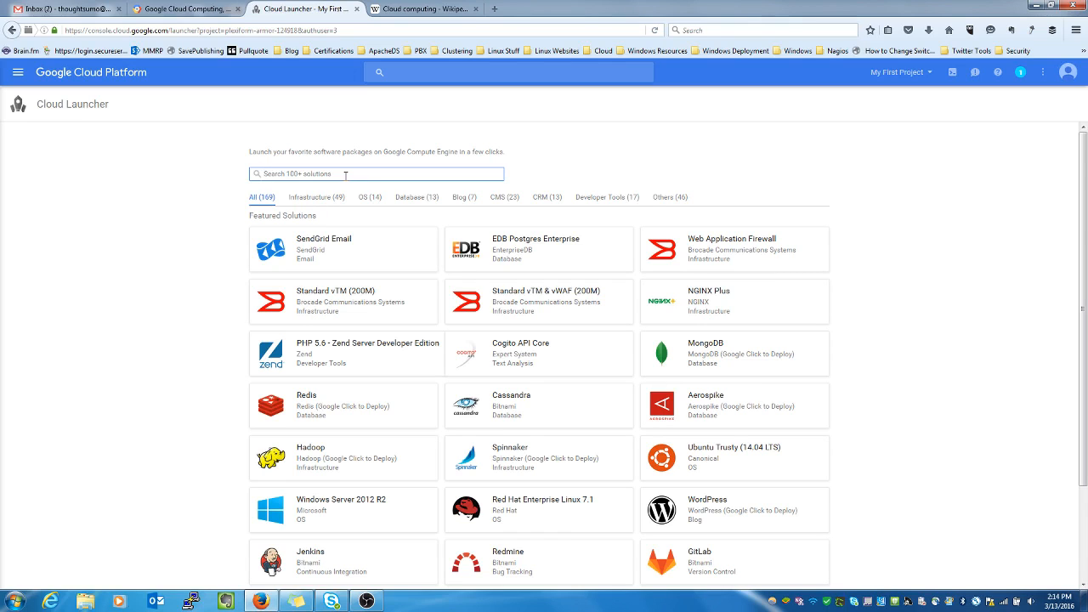
pyautogui.write('wordpress')
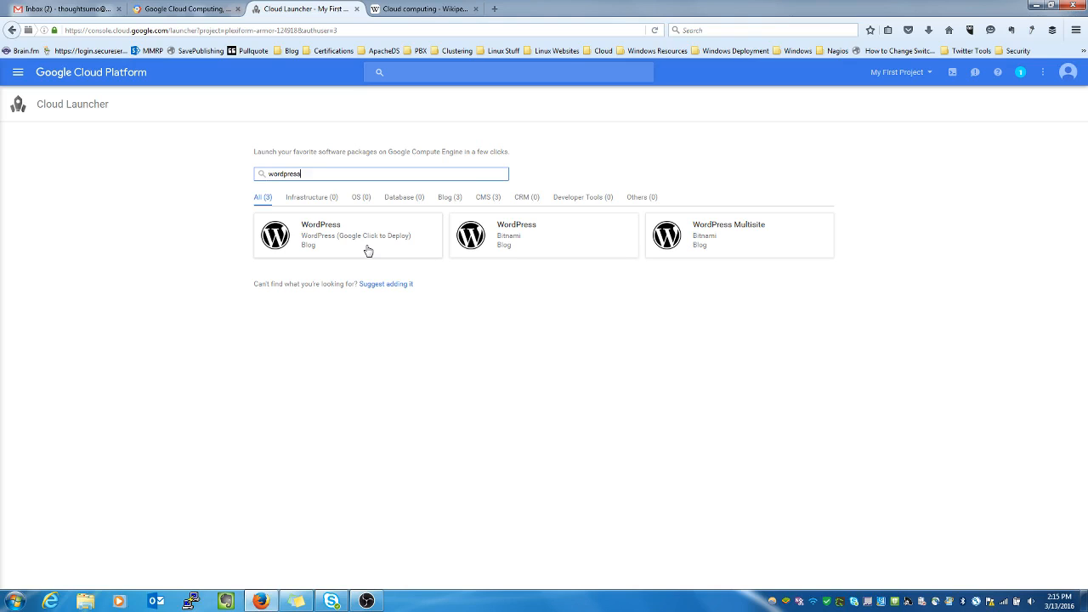
# - Review the WordPress Google Click to Deploy details: version 4.4.2, about $25.95/month
pyautogui.click(329, 237)
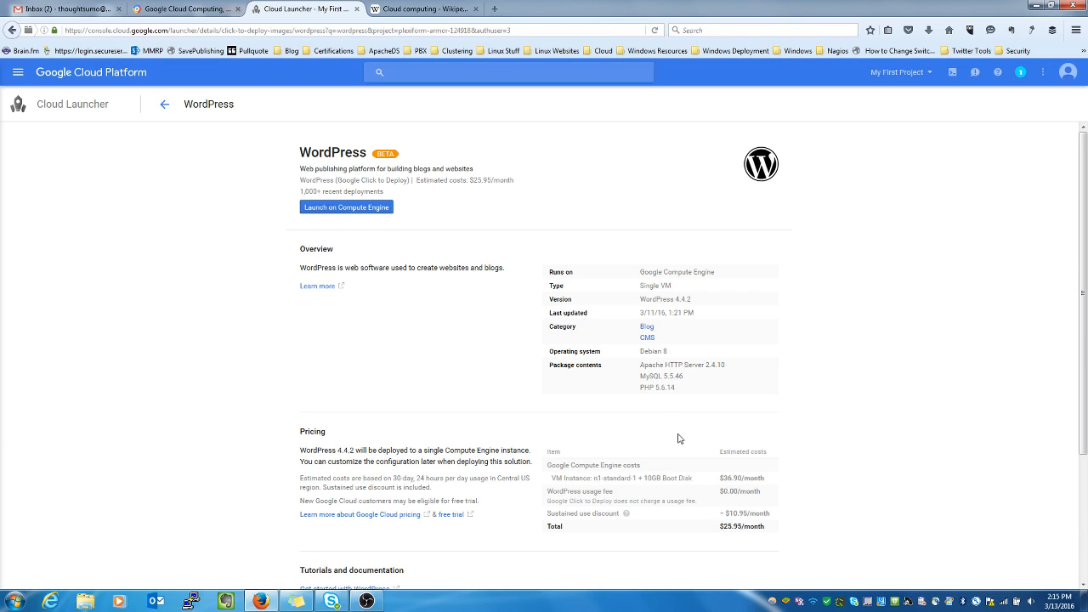
pyautogui.scroll(-4, 680, 440)
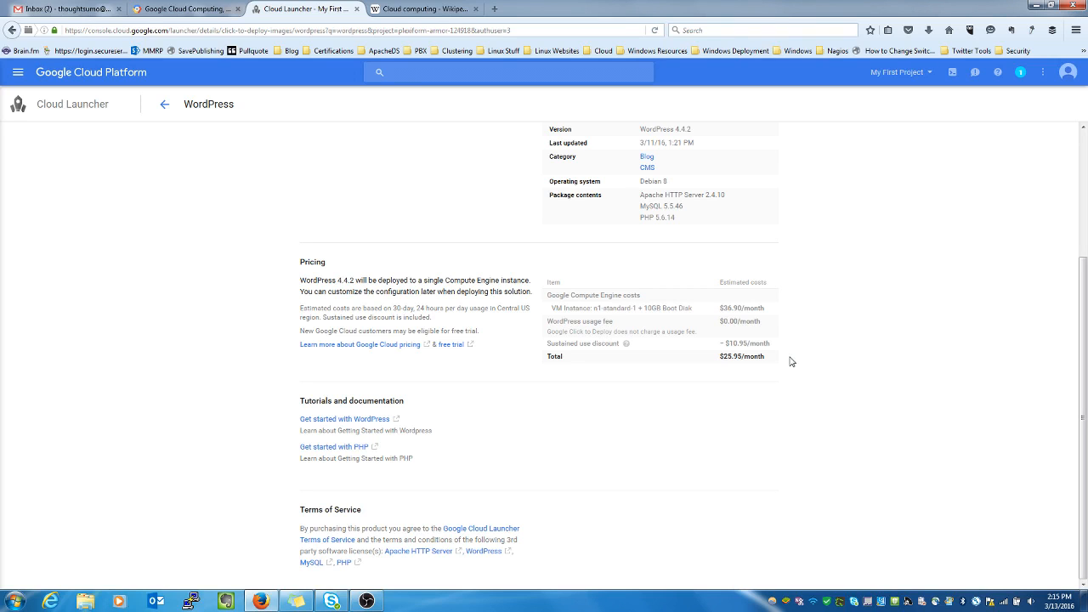
pyautogui.scroll(3, 789, 362)
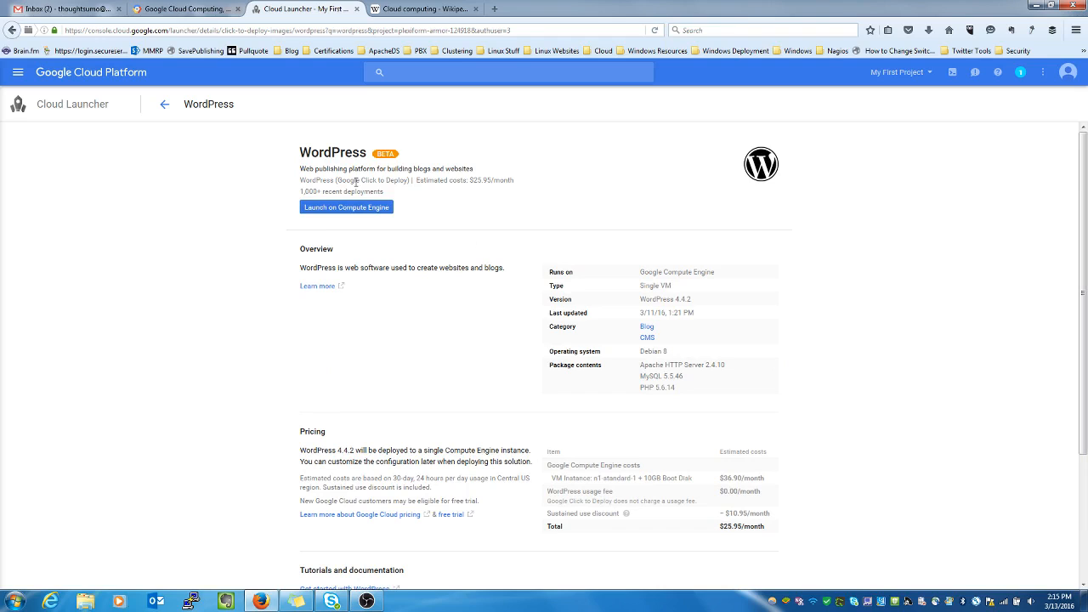
# - Launch WordPress on Compute Engine and dismiss the error banner to reach the deployment form
pyautogui.click(354, 209)
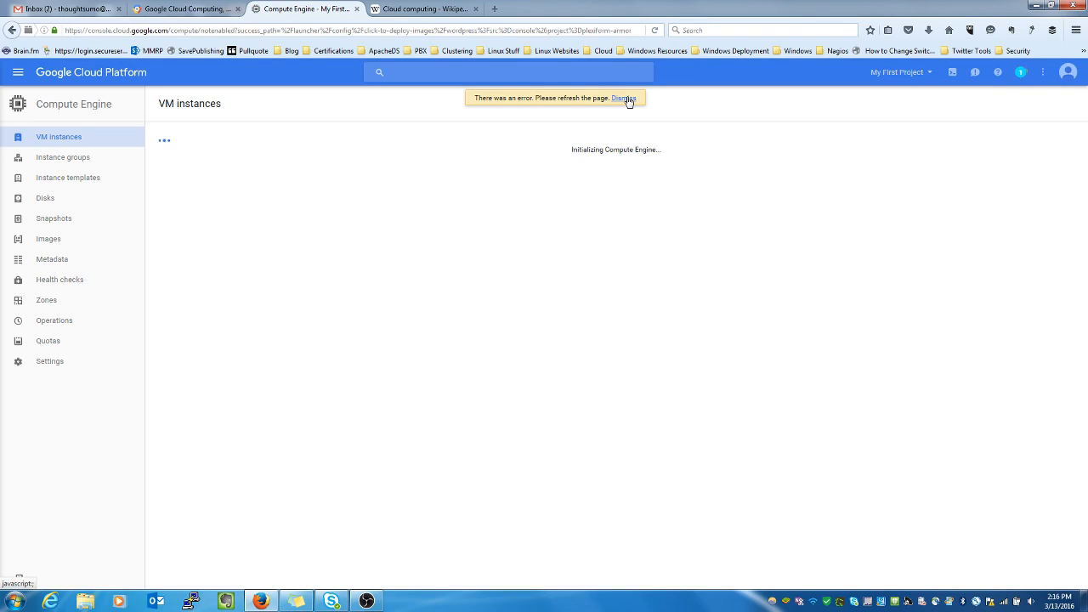
pyautogui.click(625, 99)
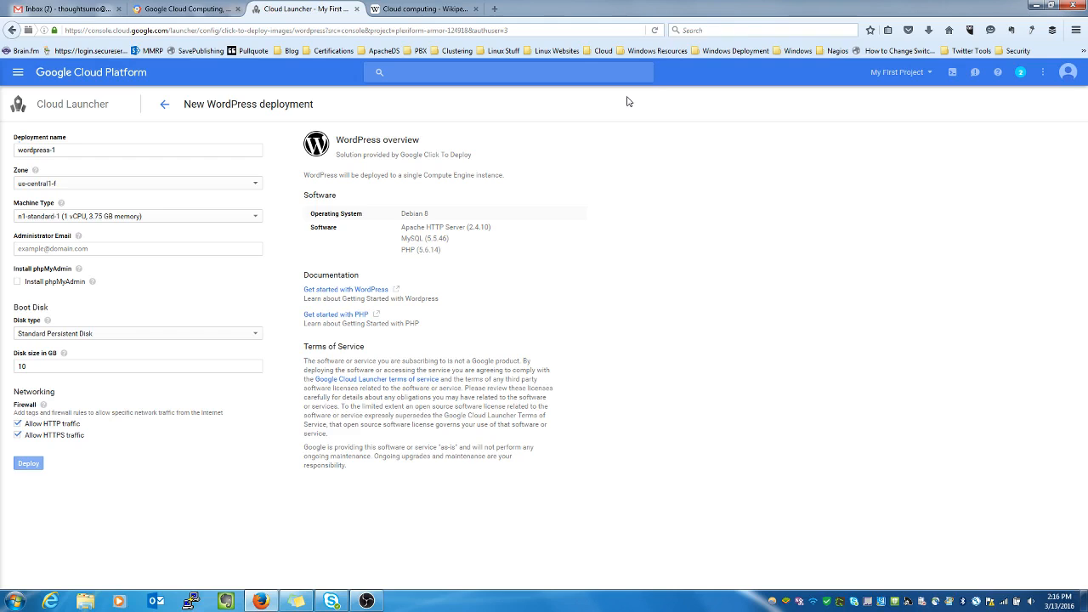
# - Replace the default deployment name wordpress-1 with wordpress1
pyautogui.click(79, 150)
pyautogui.hotkey('ctrl', 'a')
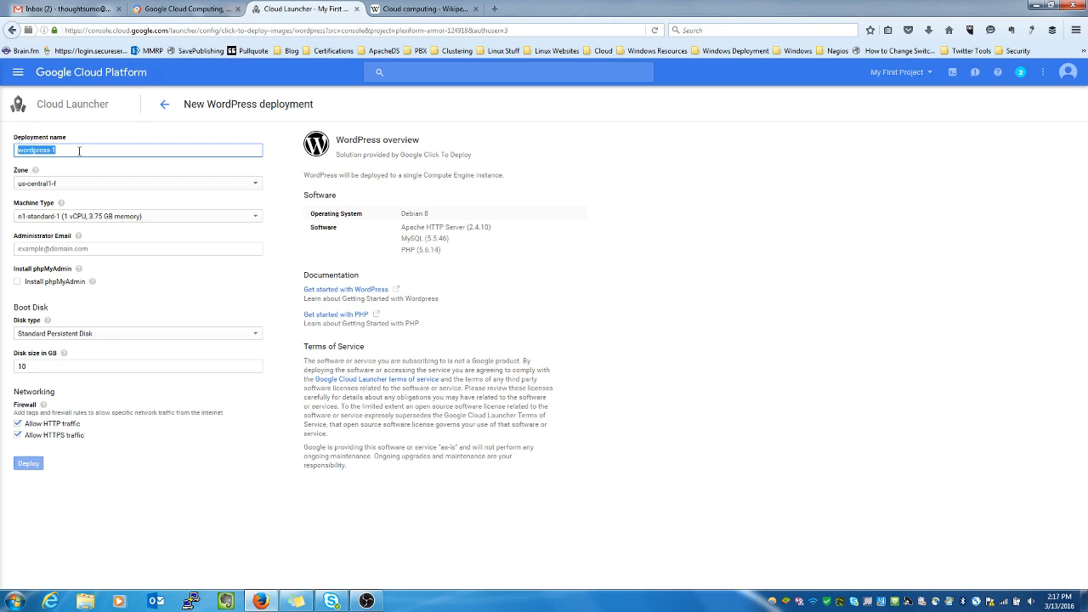
pyautogui.write('wordpress')
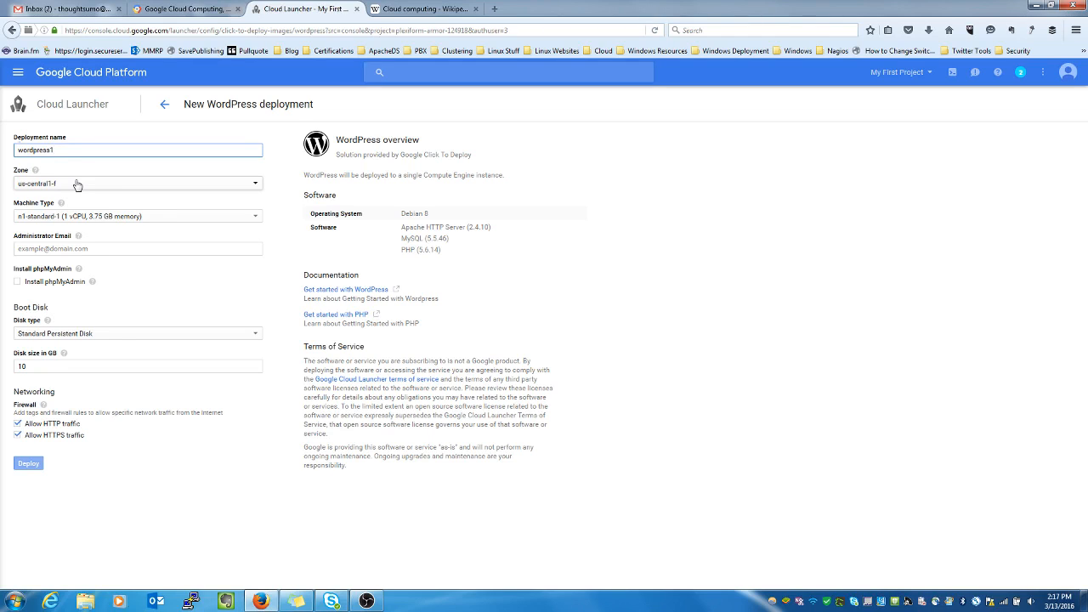
pyautogui.click(77, 185)
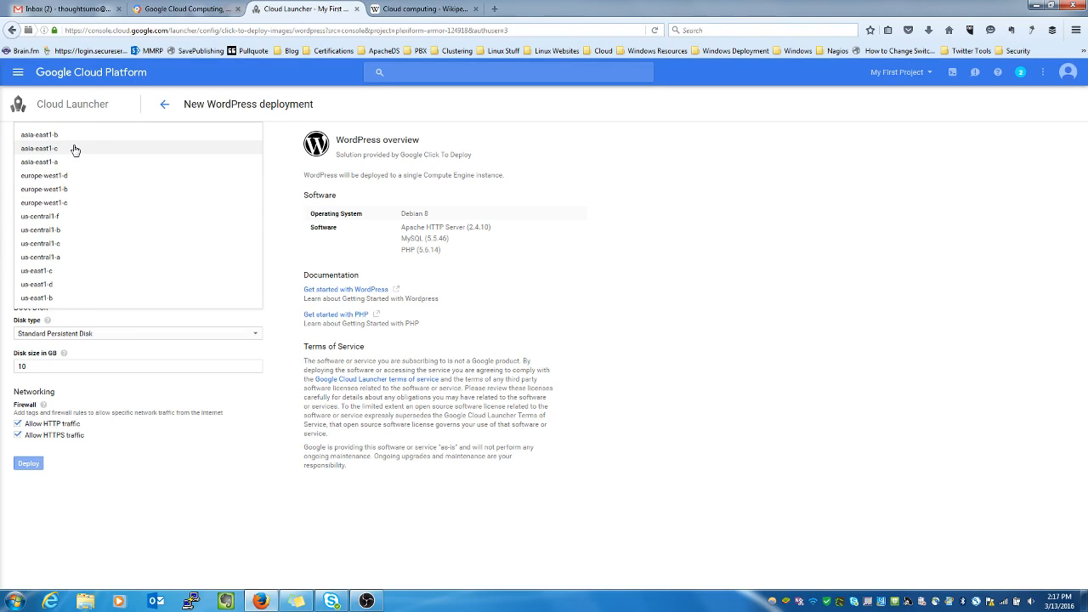
# - Set zone us-central1-b and machine type f1-micro (1 vCPU, 0.6 GB memory)
pyautogui.click(62, 231)
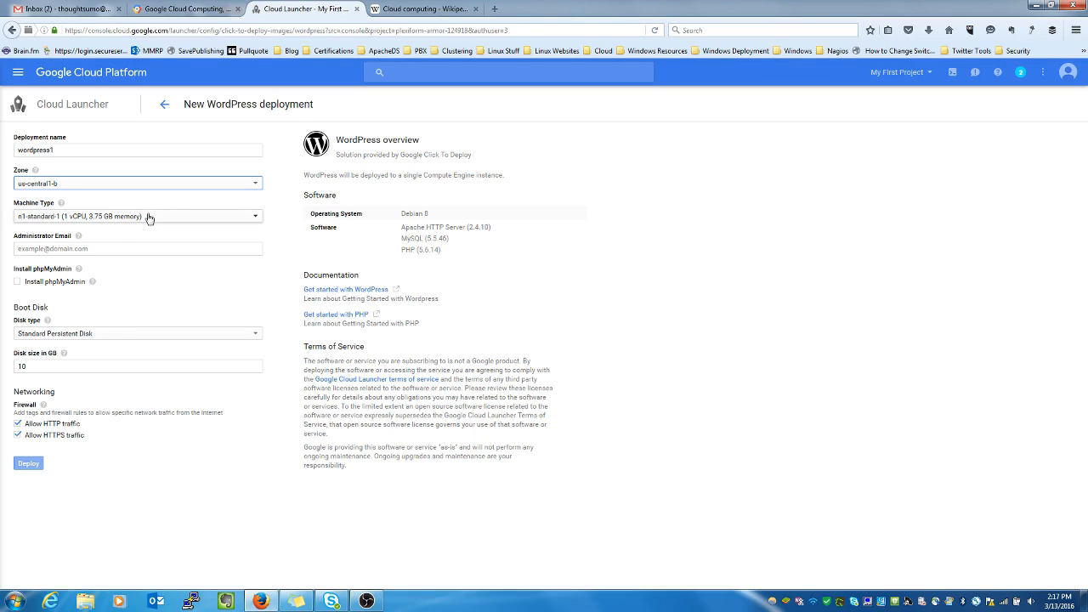
pyautogui.click(105, 219)
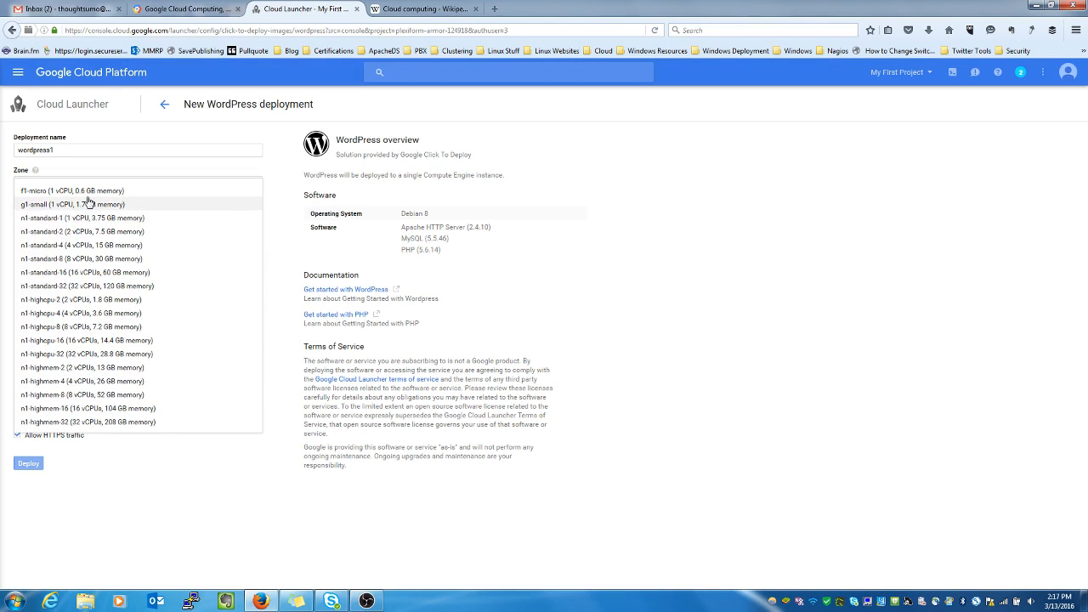
pyautogui.click(133, 192)
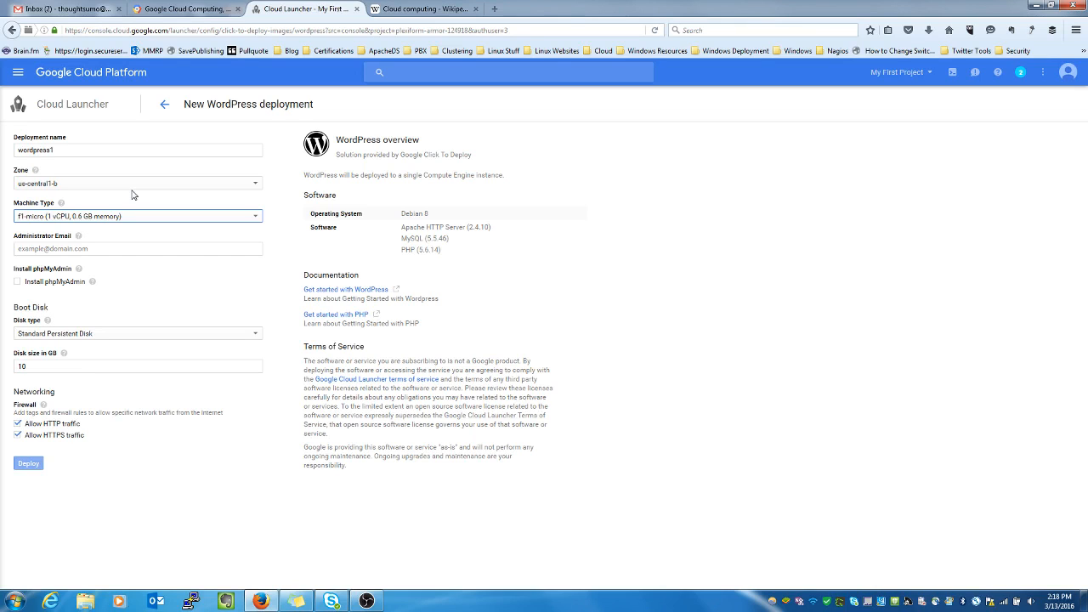
# - Enter the administrator's e-mail address and enable phpMyAdmin installation
pyautogui.click(89, 249)
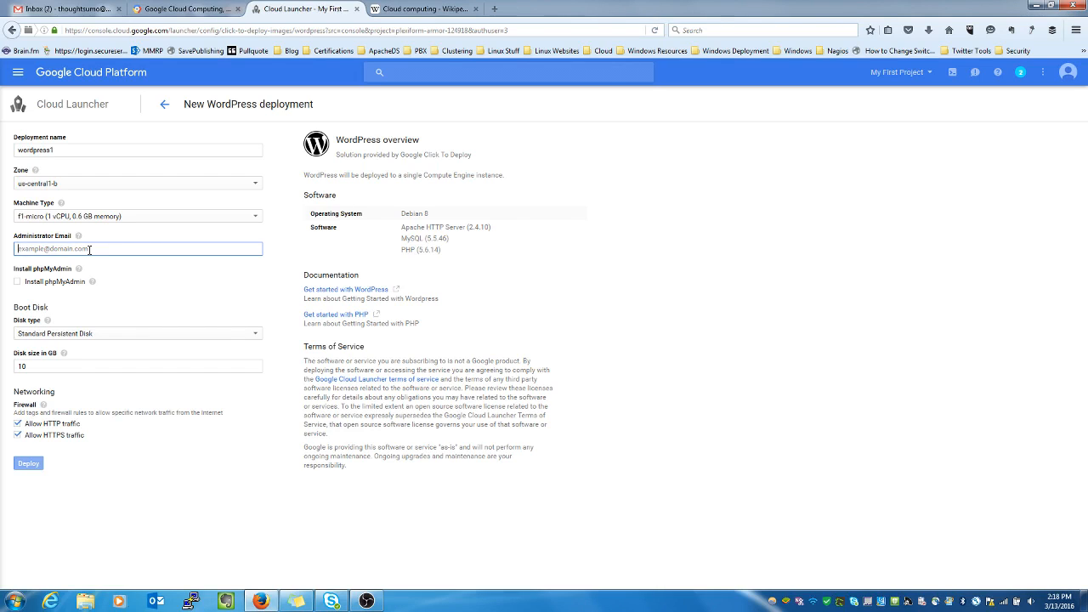
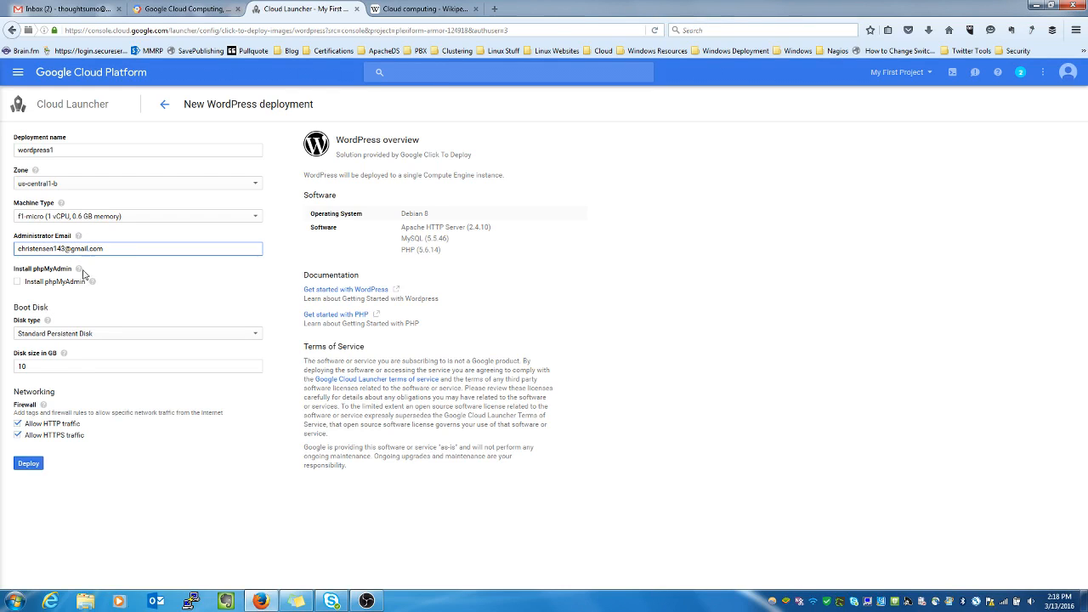
pyautogui.click(17, 283)
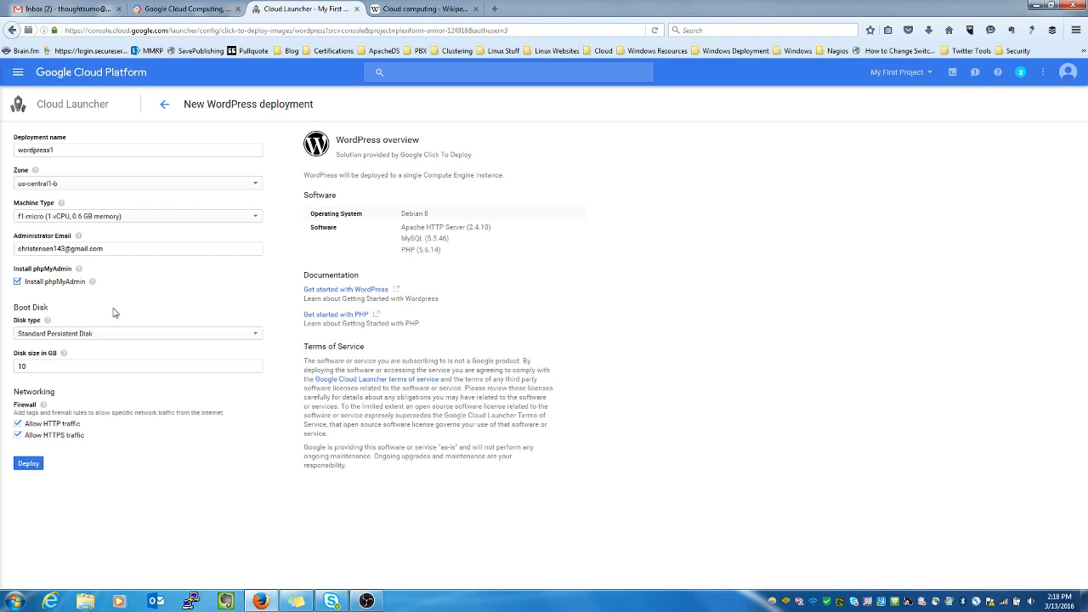
# - Make the boot disk a 50 GB SSD Persistent Disk instead of 10 GB standard
pyautogui.click(77, 338)
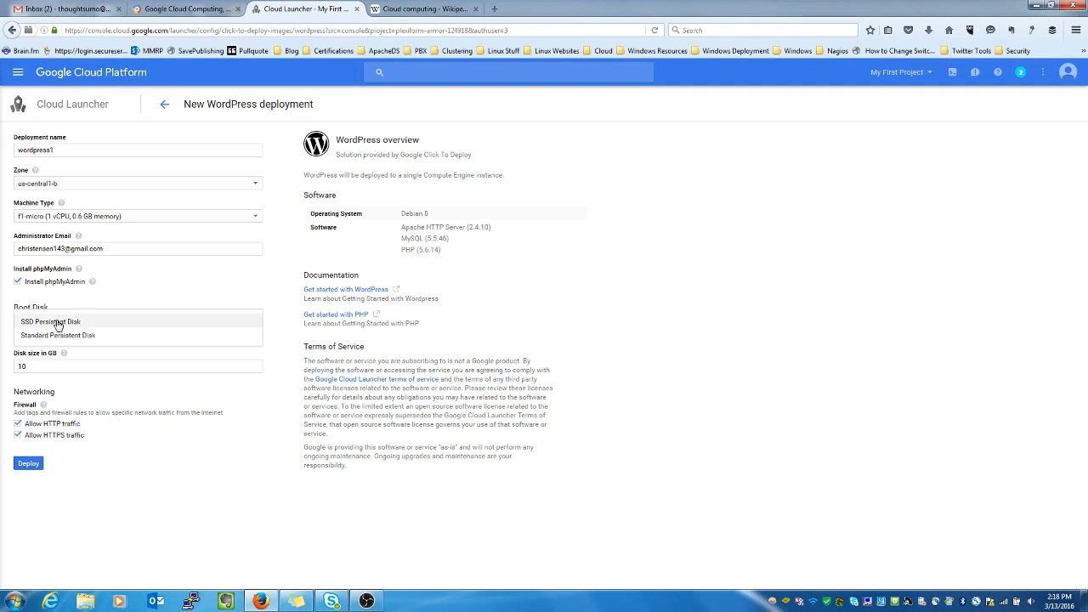
pyautogui.click(108, 323)
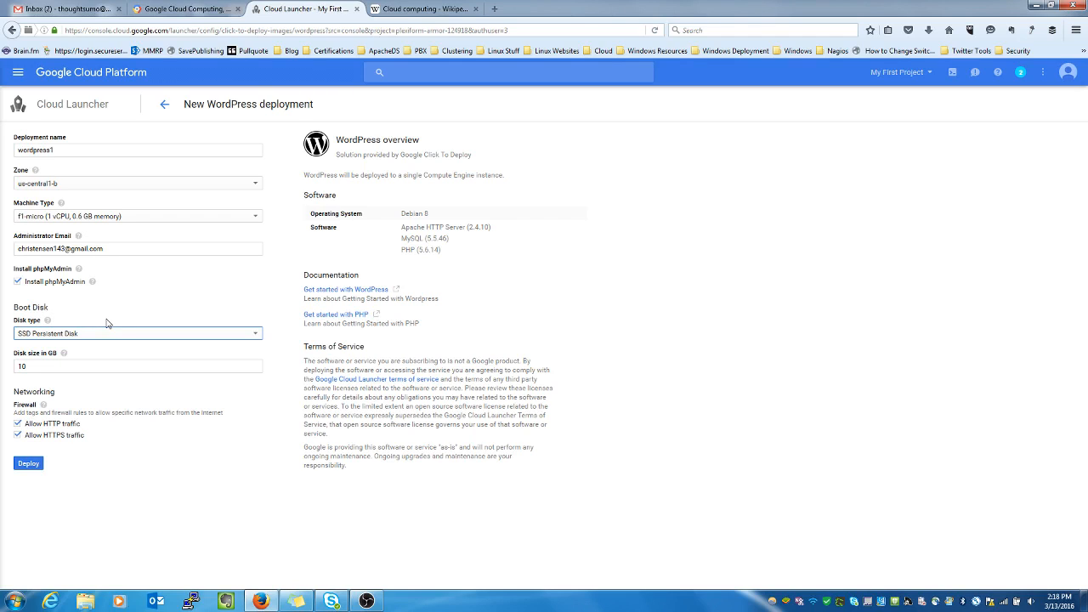
pyautogui.click(60, 369)
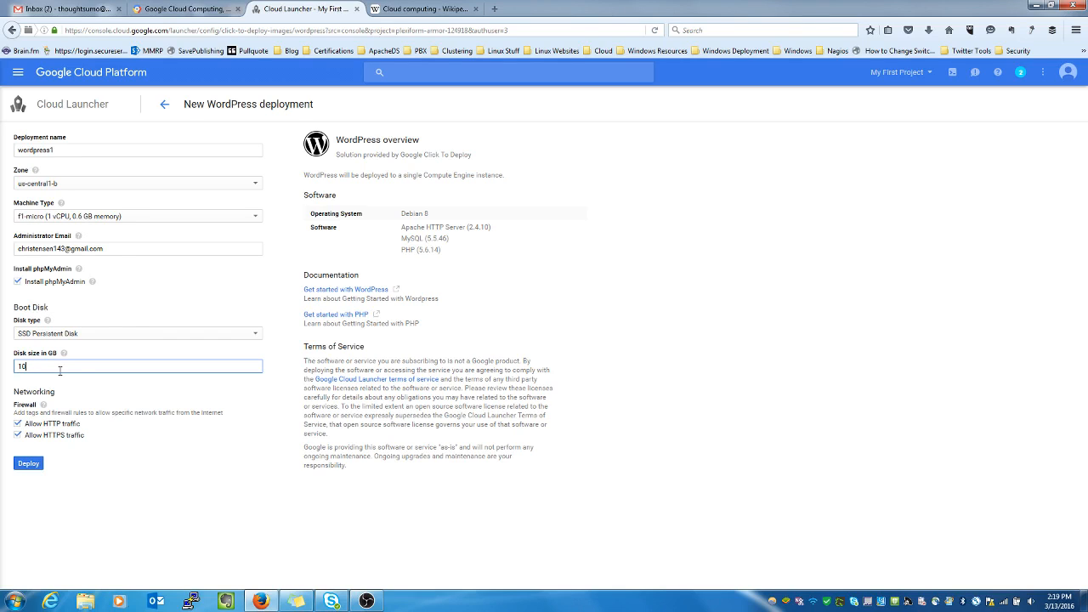
pyautogui.press('BackSpace')
pyautogui.press('BackSpace')
pyautogui.write('50')
# - Deploy wordpress1 and wait for its Deployment Manager page to load
pyautogui.click(28, 464)
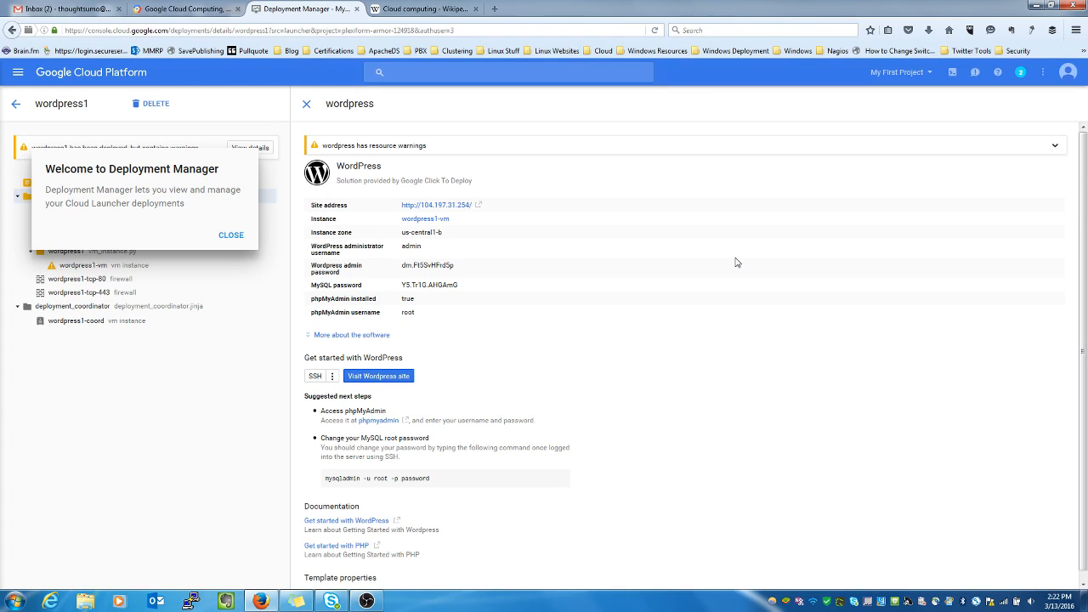
# - Close the Deployment Manager welcome notice and select the WordPress admin password to copy
pyautogui.click(230, 235)
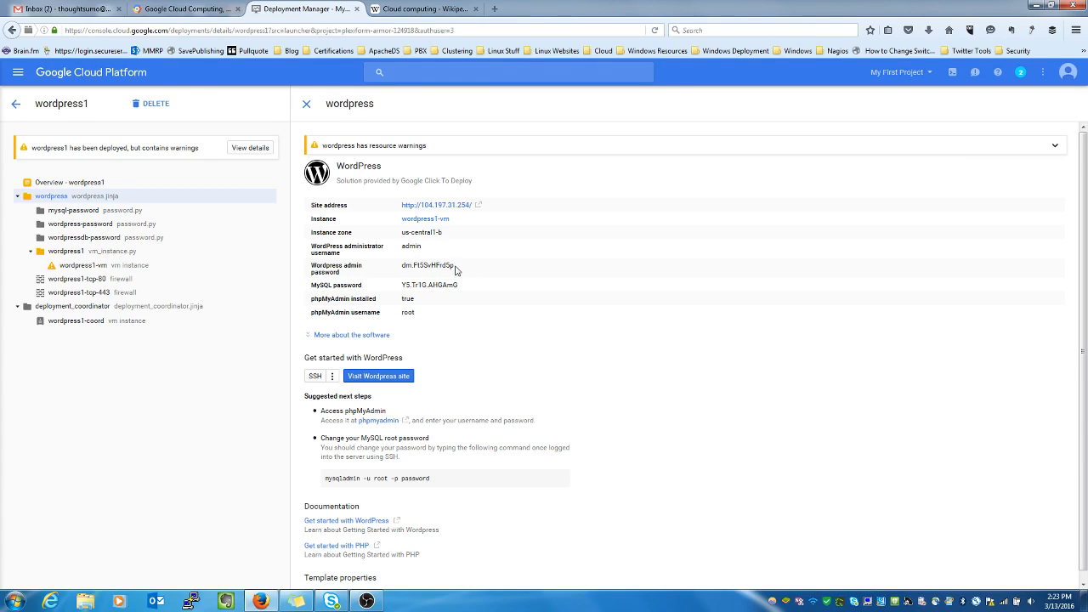
pyautogui.moveTo(456, 267); pyautogui.dragTo(403, 266)
# - Open the deployed WordPress site and go to its login page
pyautogui.click(392, 379)
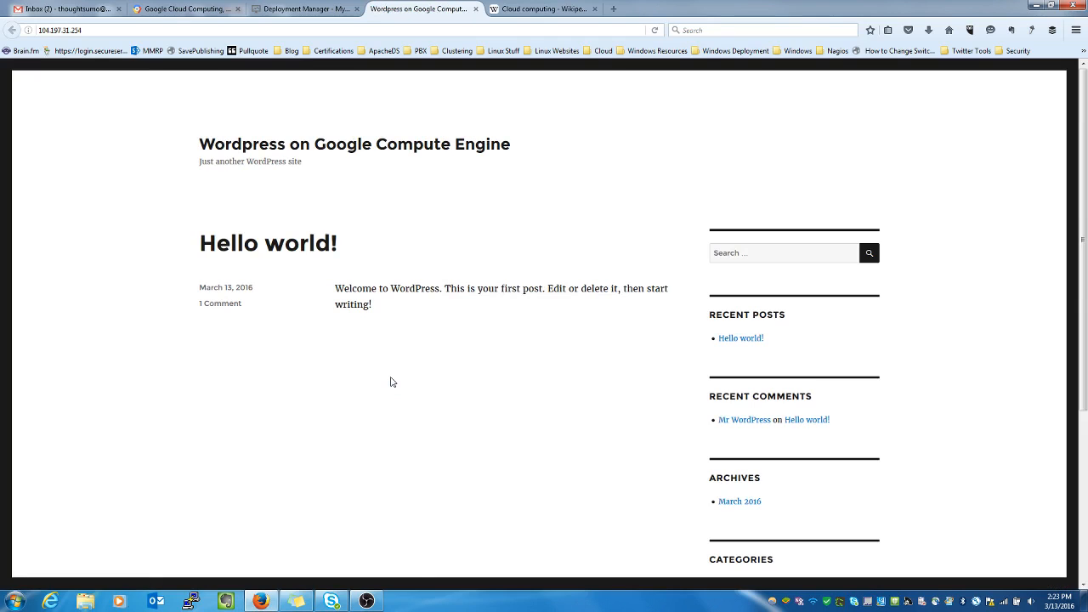
pyautogui.scroll(-5, 391, 382)
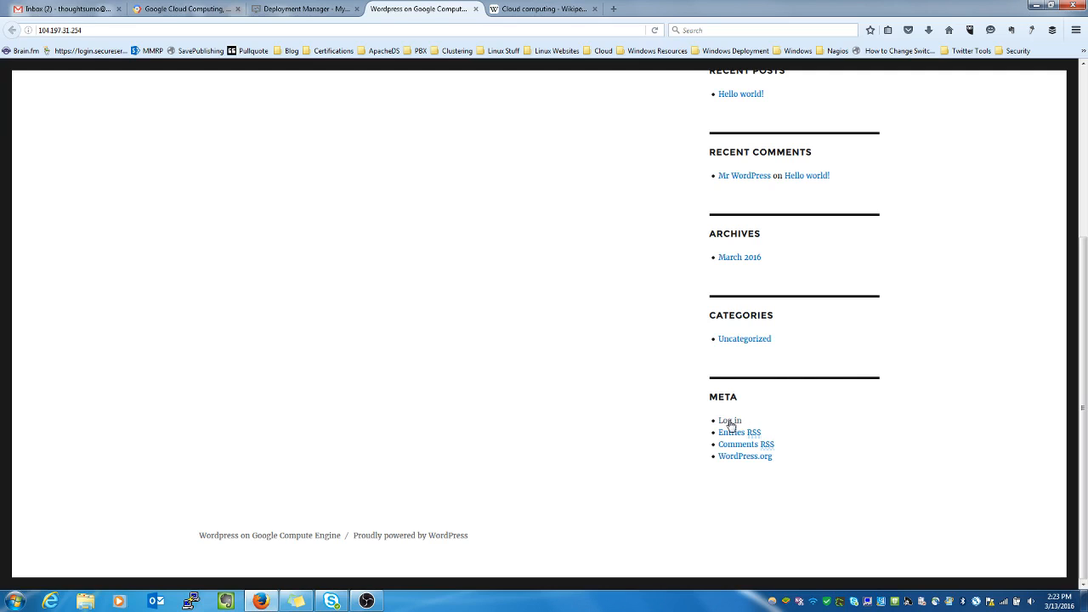
pyautogui.click(730, 422)
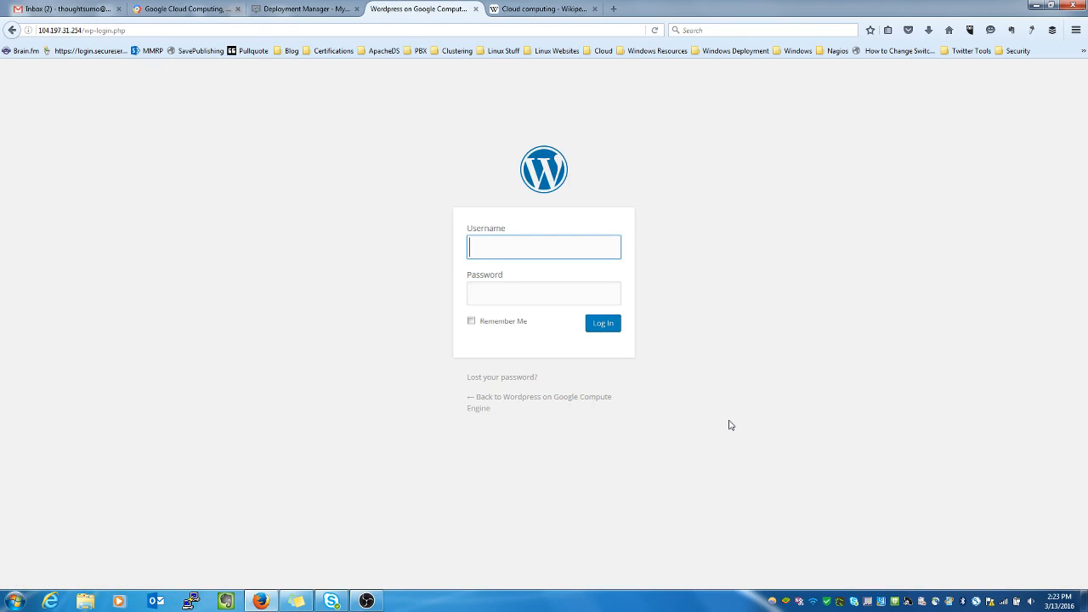
# - Log in as admin with the pasted password, then return to the Google Cloud tab
pyautogui.write('admin')
pyautogui.press('Tab')
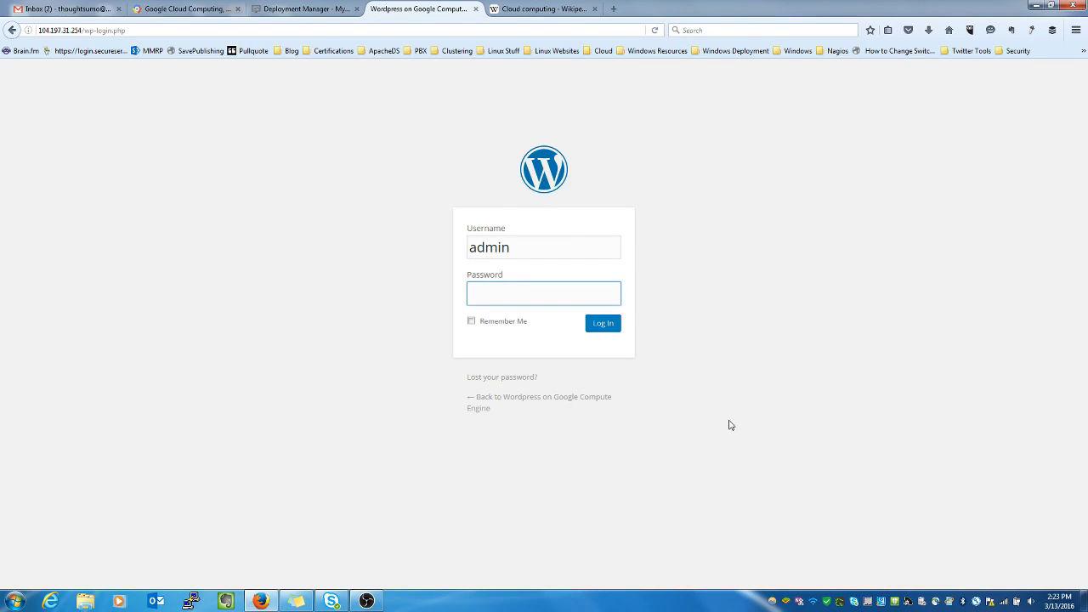
pyautogui.hotkey('ctrl', 'v')
pyautogui.click(610, 326)
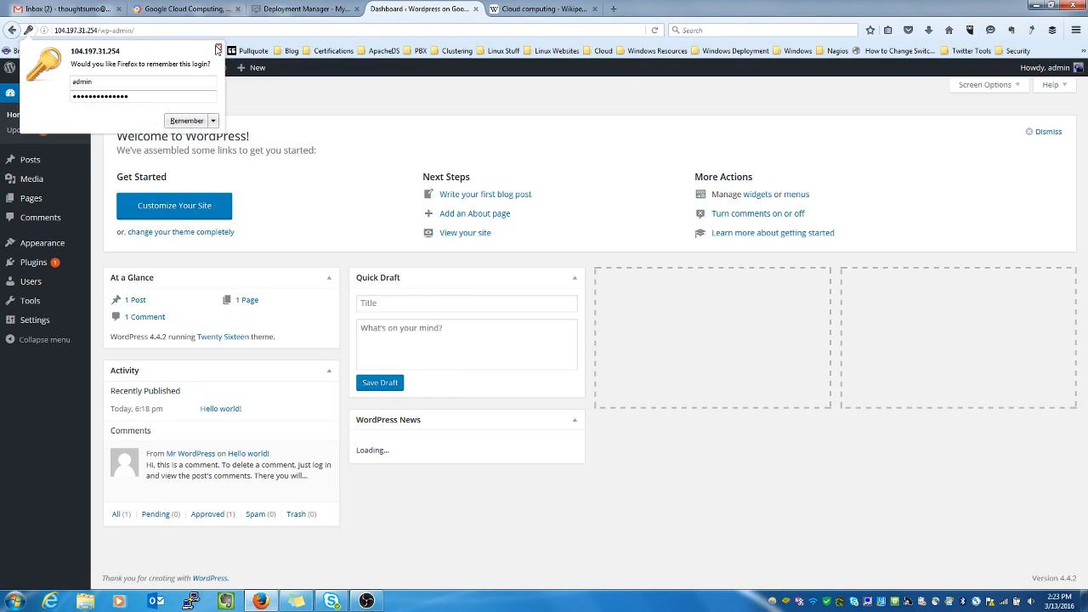
pyautogui.click(219, 48)
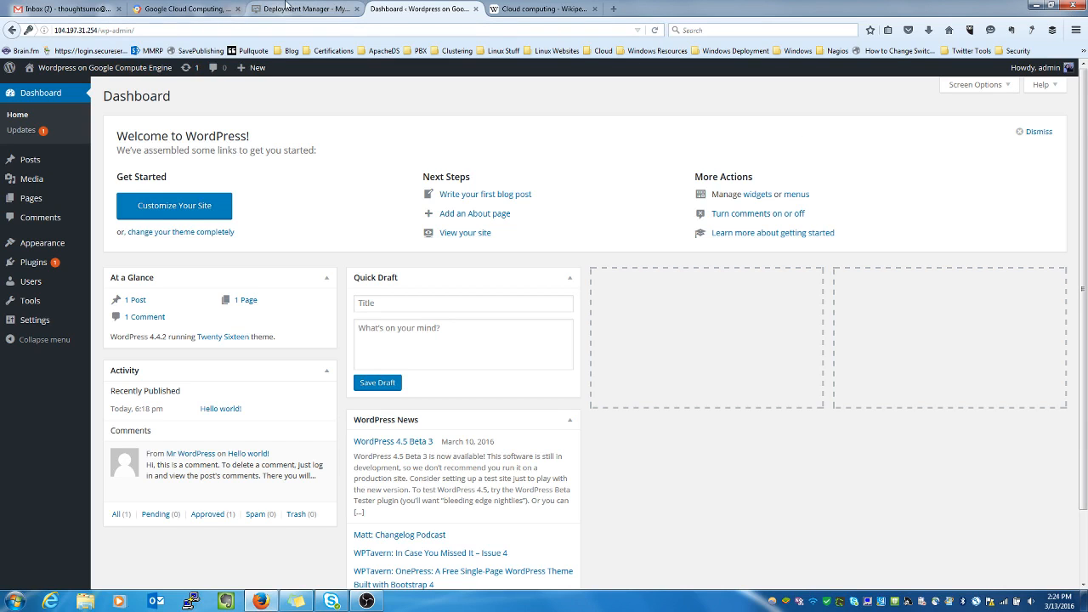
pyautogui.click(183, 10)
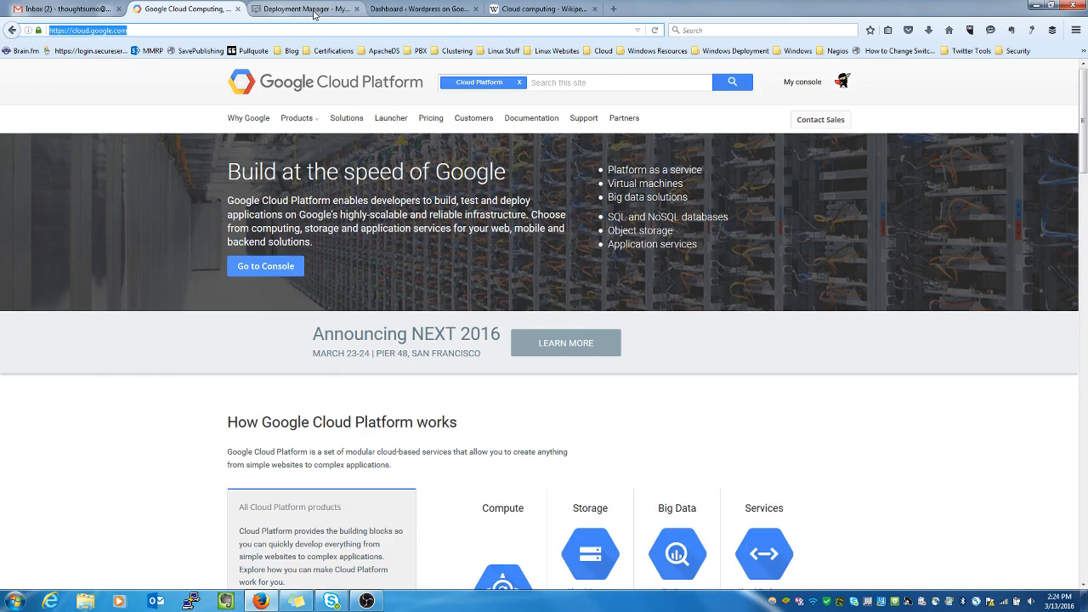
# - Go from the WordPress deployment tab to Networking's External IP addresses page
pyautogui.click(306, 9)
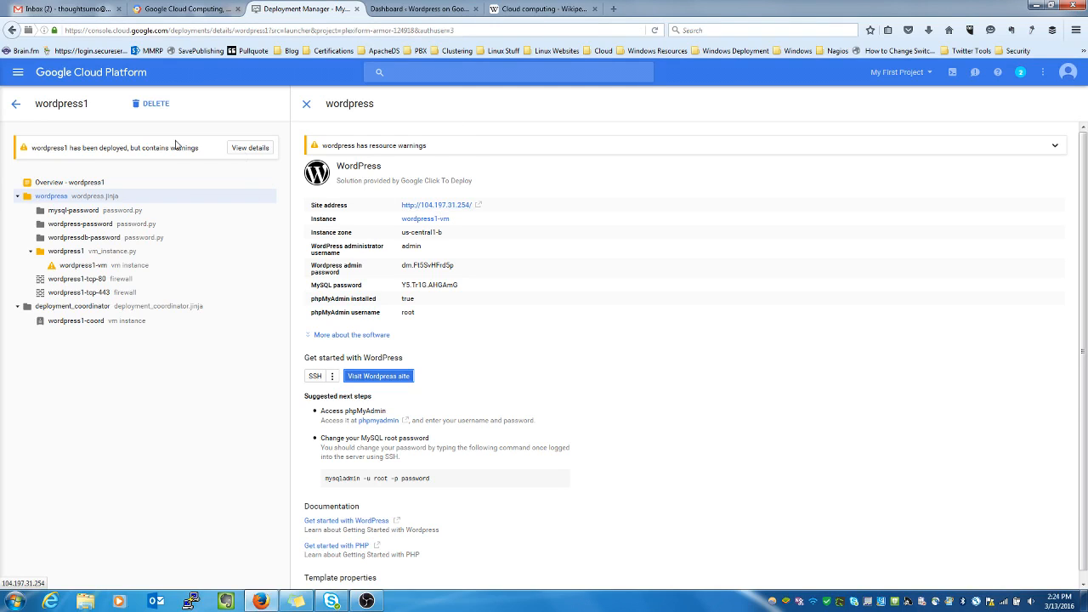
pyautogui.click(17, 75)
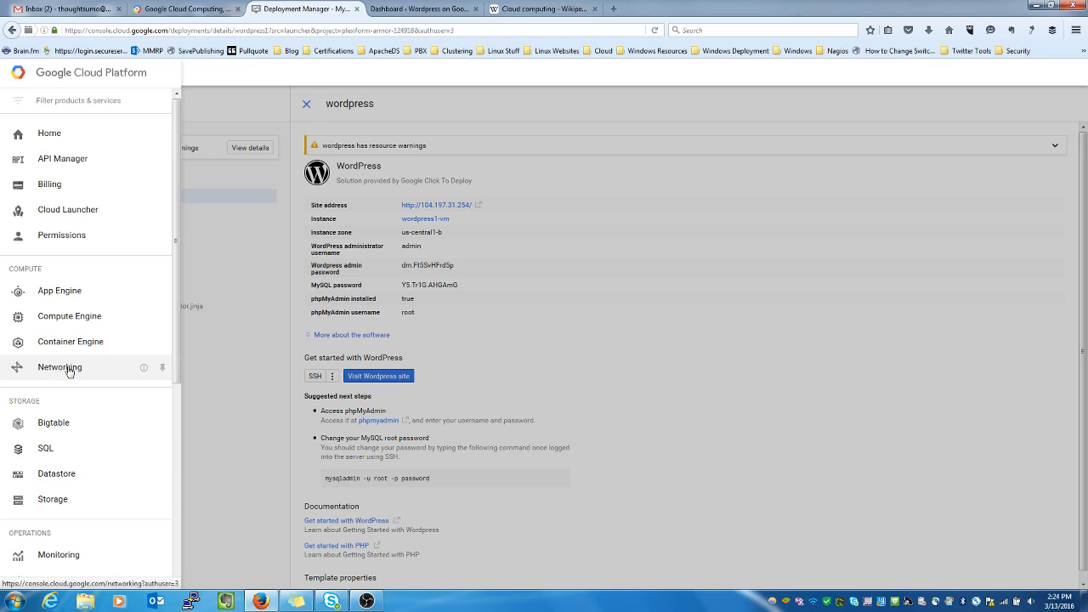
pyautogui.click(69, 371)
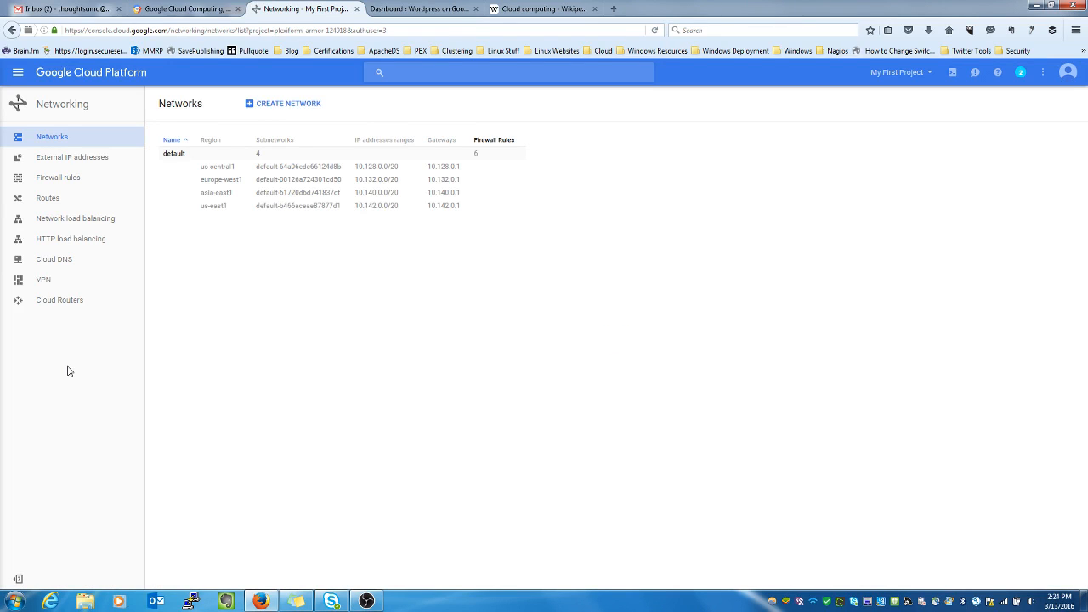
pyautogui.click(94, 161)
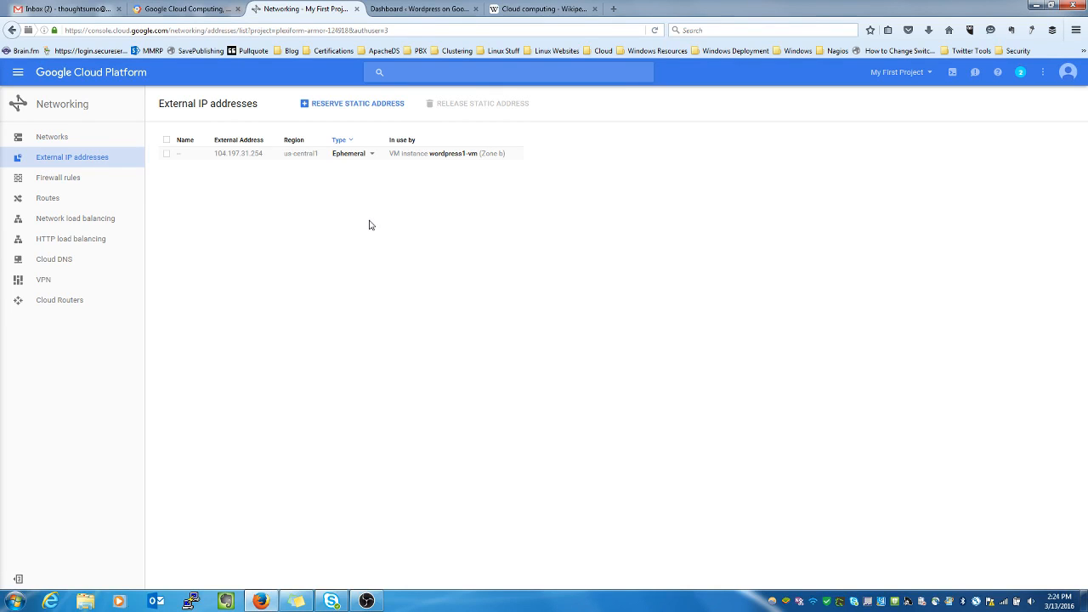
# - Reserve the VM's address 104.197.31.254 as a static IP named wordpress1
pyautogui.click(372, 156)
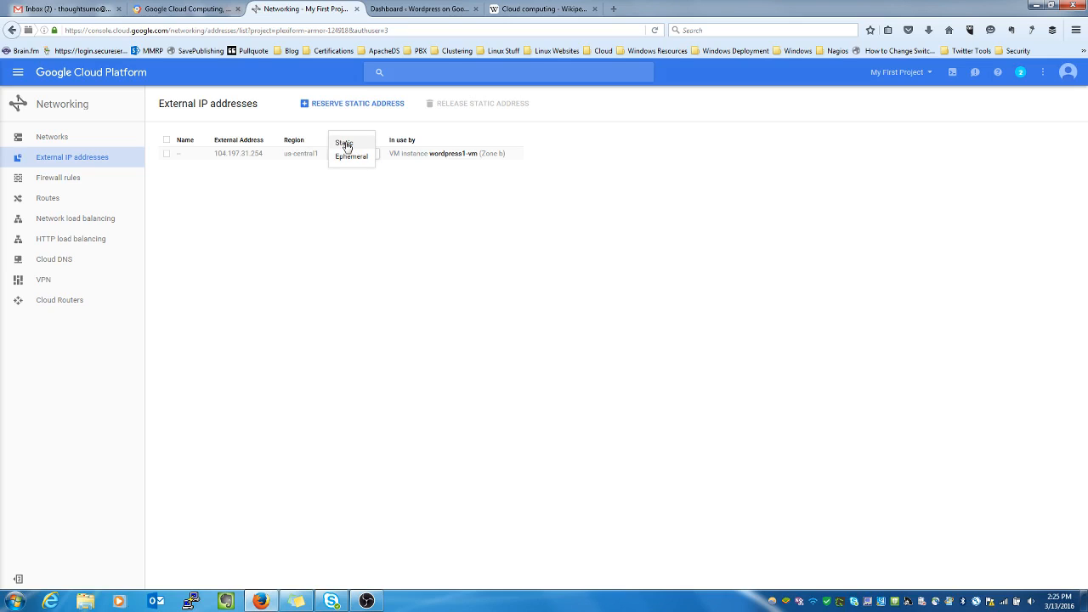
pyautogui.click(345, 144)
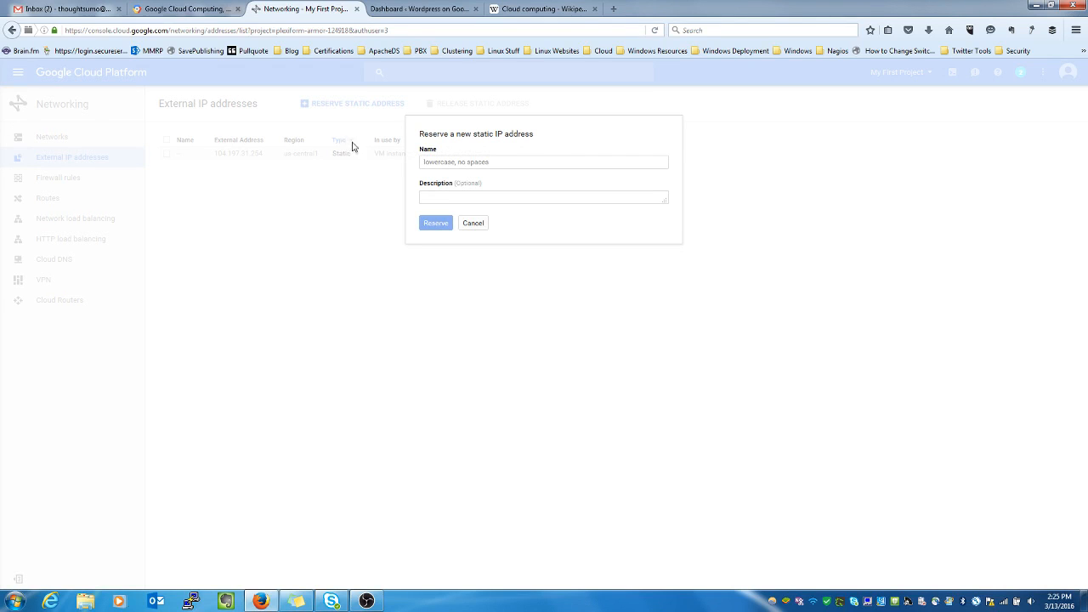
pyautogui.click(550, 160)
pyautogui.write('wordpress1')
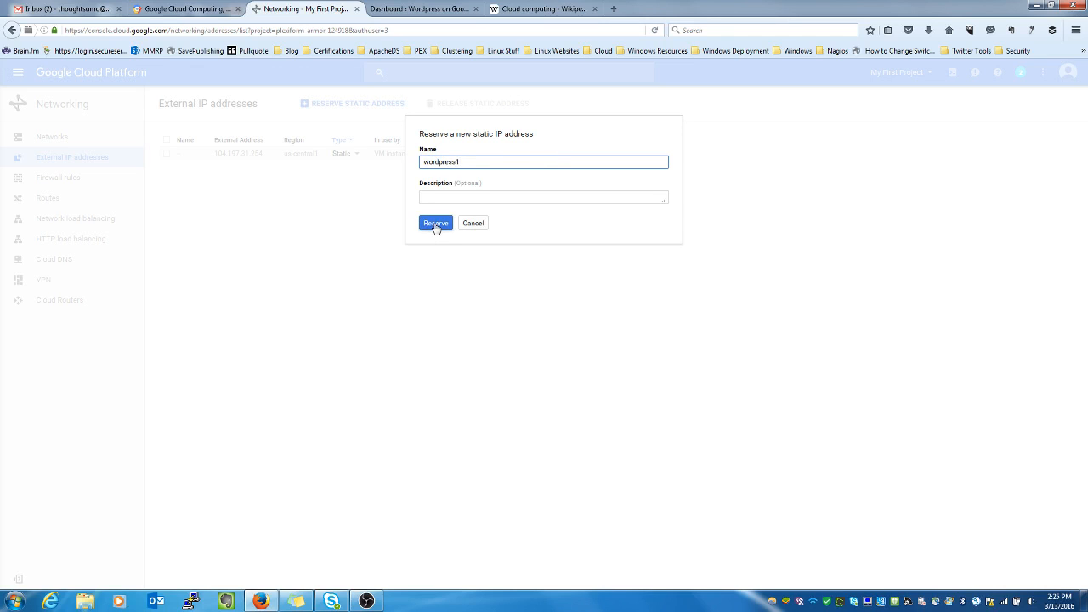
pyautogui.click(436, 226)
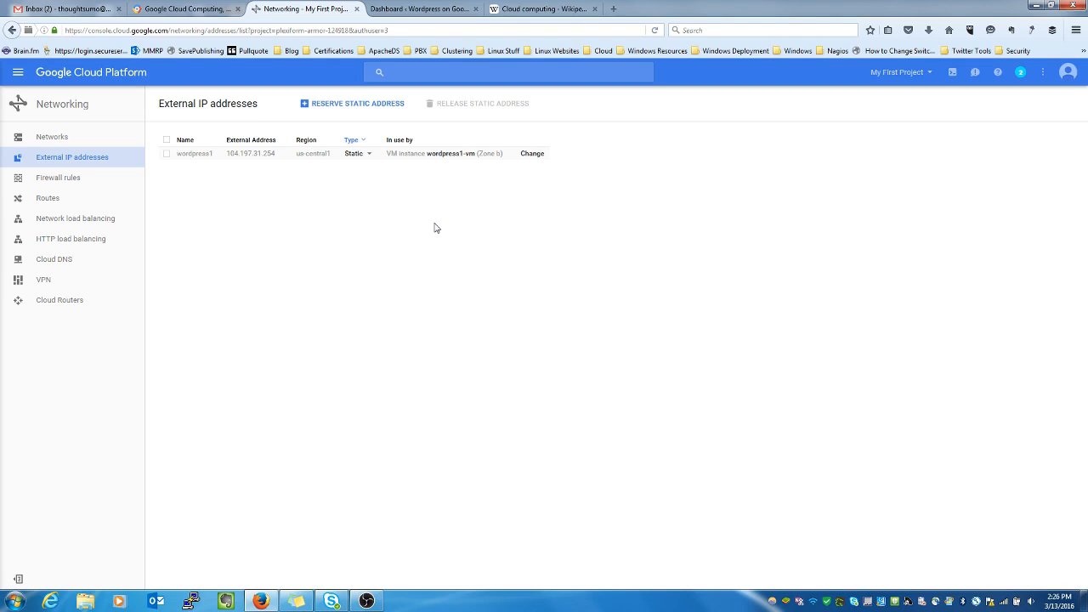
# - Go to the project Home dashboard, then open the Compute Engine VM instances list
pyautogui.click(18, 75)
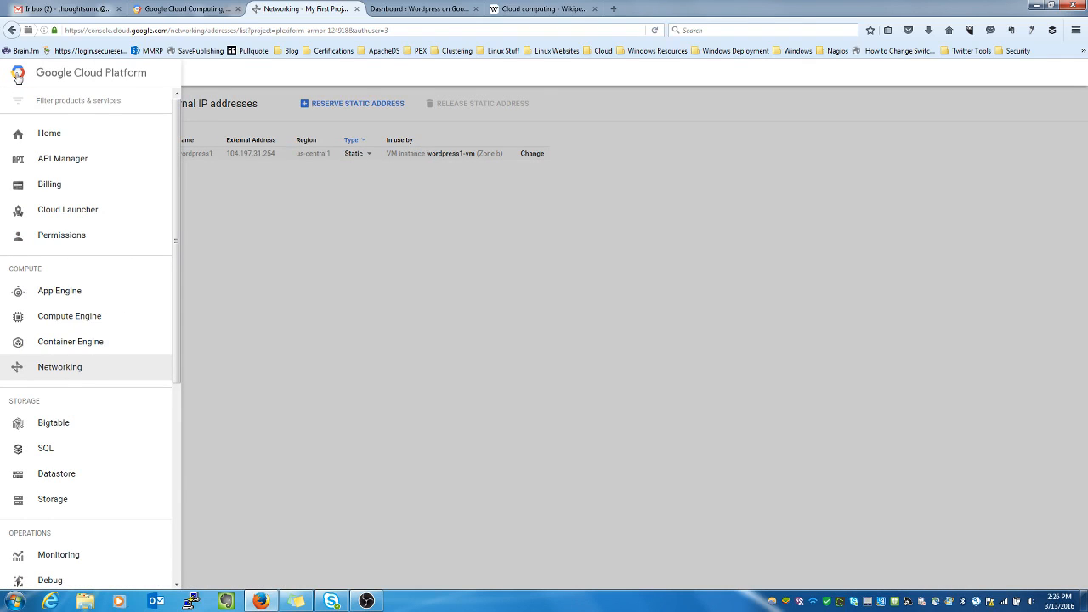
pyautogui.click(53, 136)
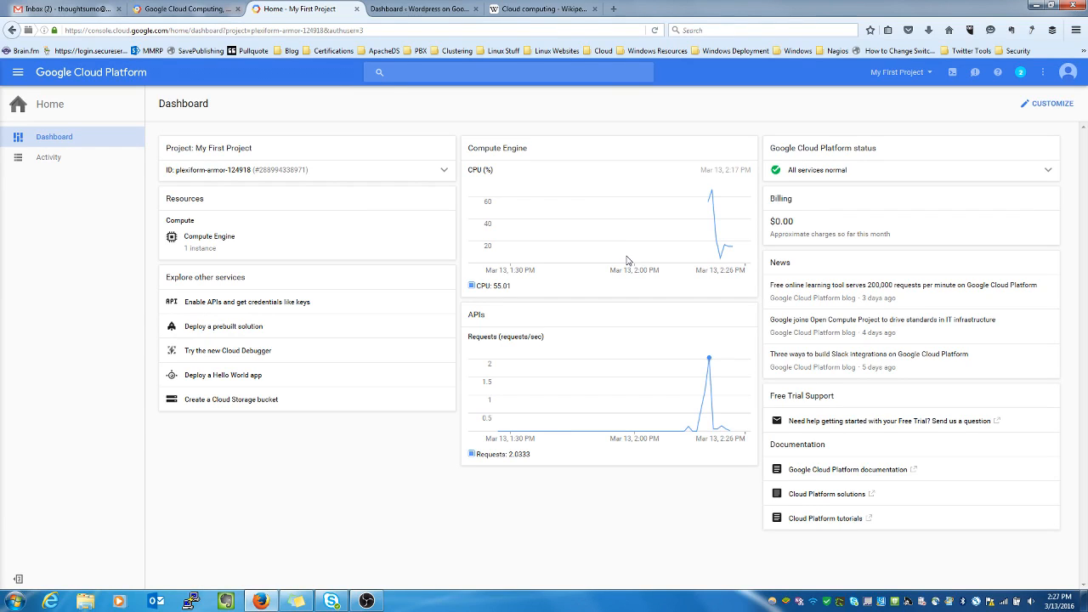
pyautogui.click(211, 244)
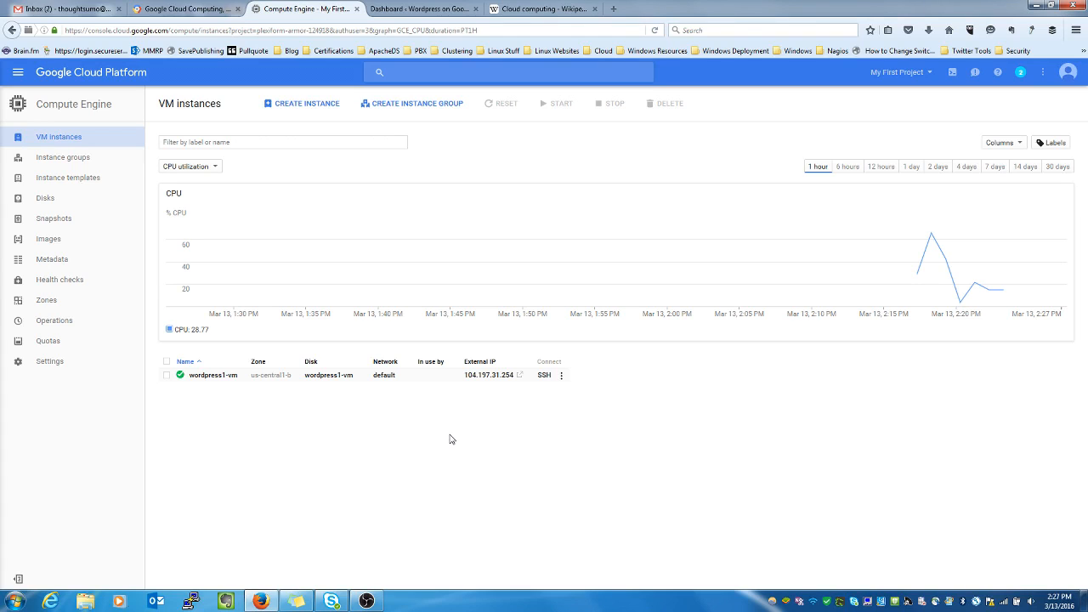
# - Open a browser-window SSH session to wordpress1-vm and become root with sudo su -
pyautogui.click(561, 379)
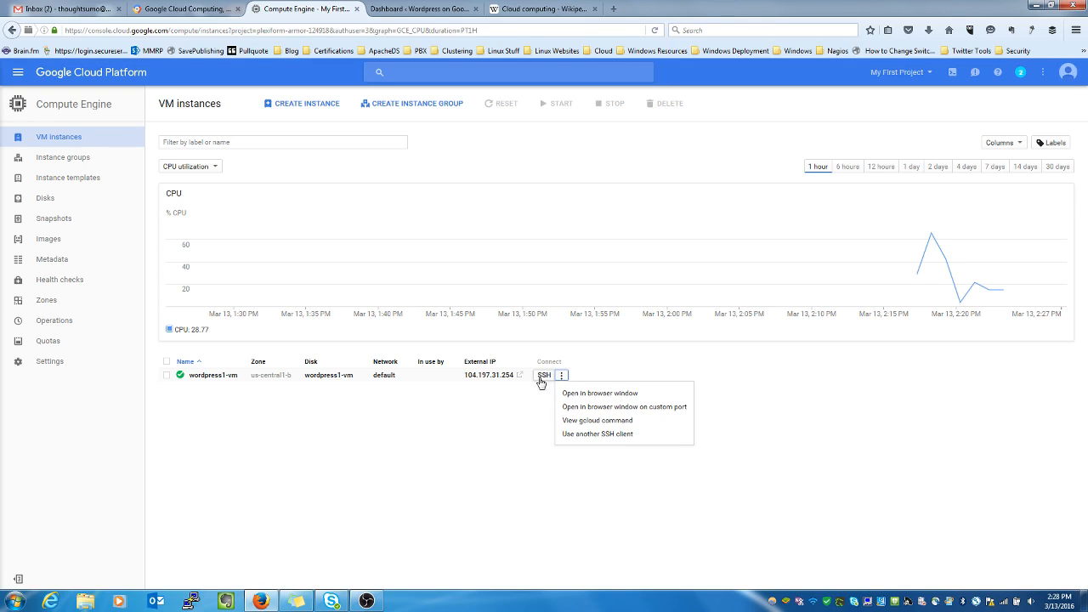
pyautogui.click(574, 396)
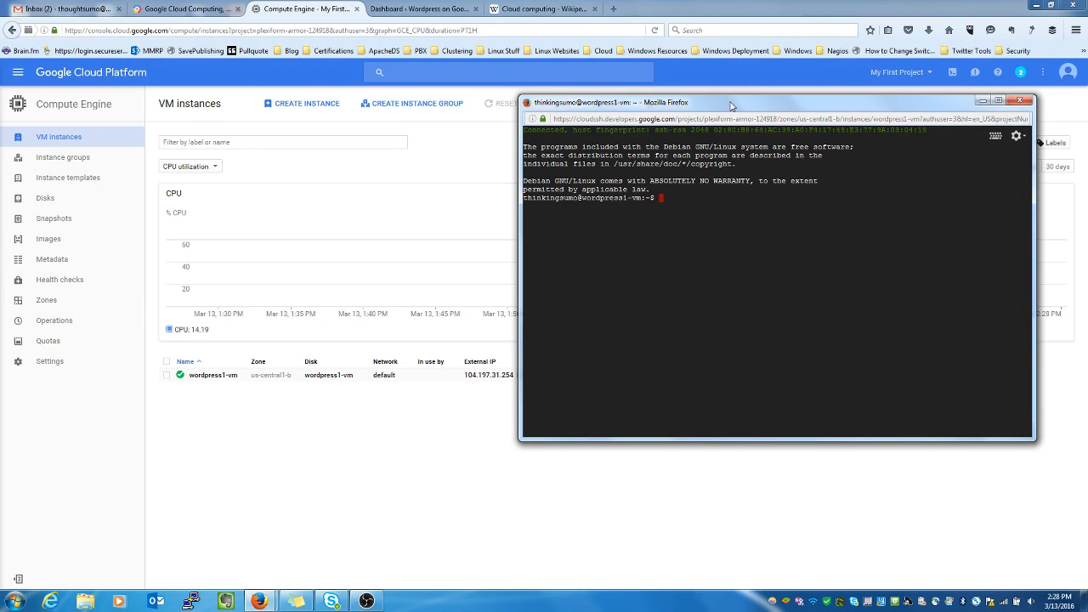
pyautogui.write('sudo su -')
pyautogui.press('Return')
# - Change to /var/www/html and list all its files with ls -la
pyautogui.write('cd /')
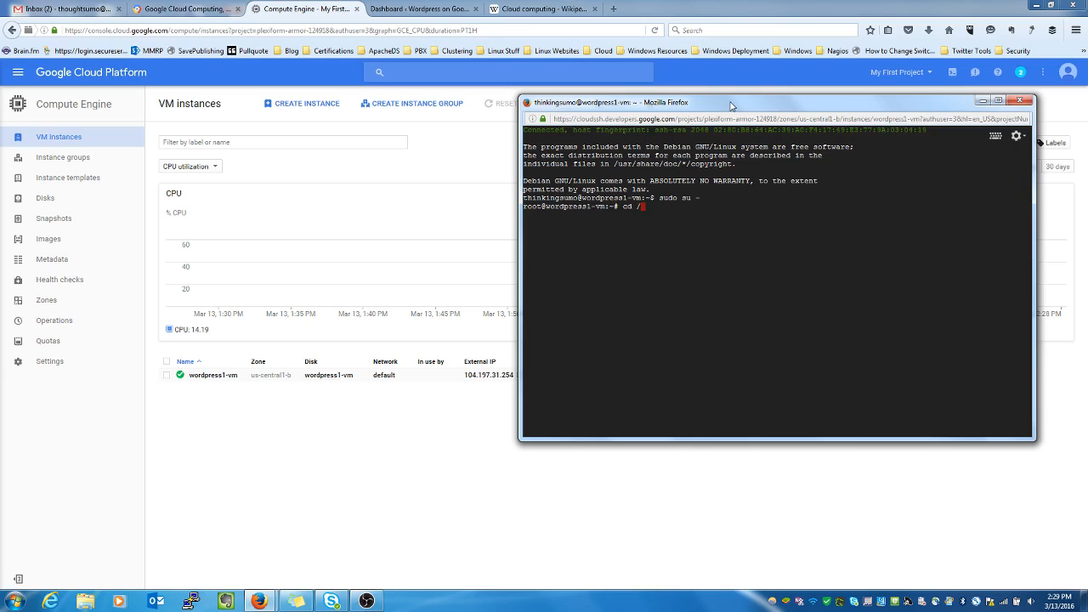
pyautogui.write('var/www/html')
pyautogui.press('Return')
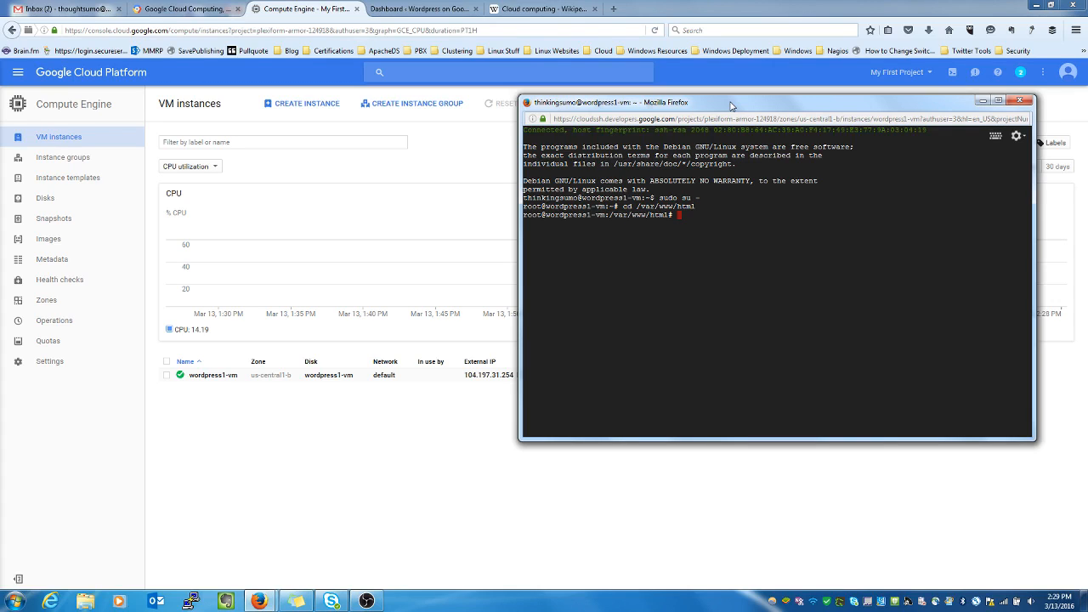
pyautogui.write('ls -la')
pyautogui.press('Return')
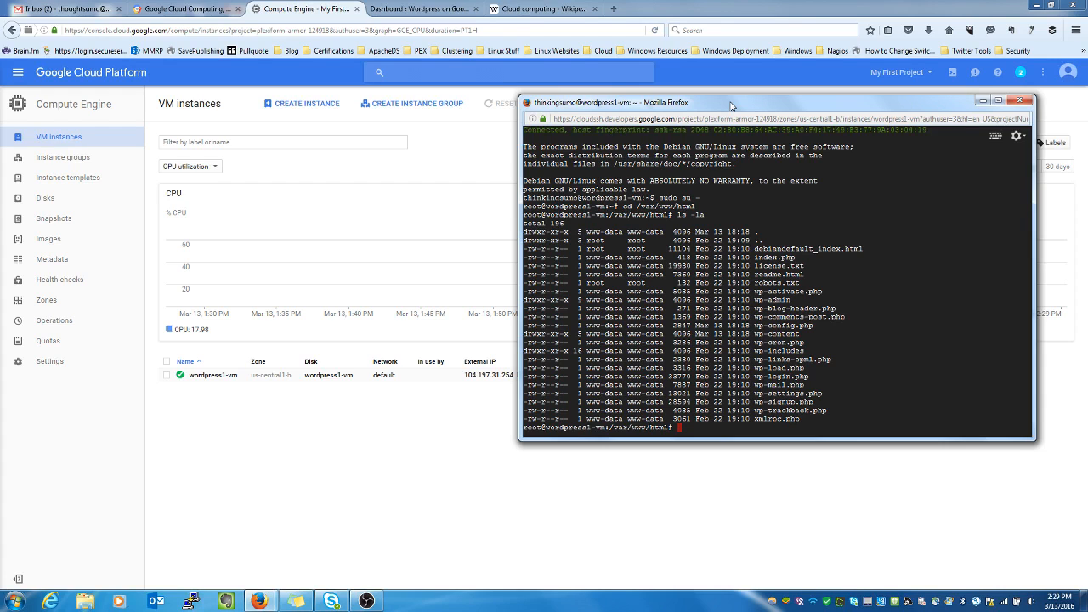
# - Close the SSH window, confirm leaving the page, and start a new browser tab
pyautogui.click(1020, 102)
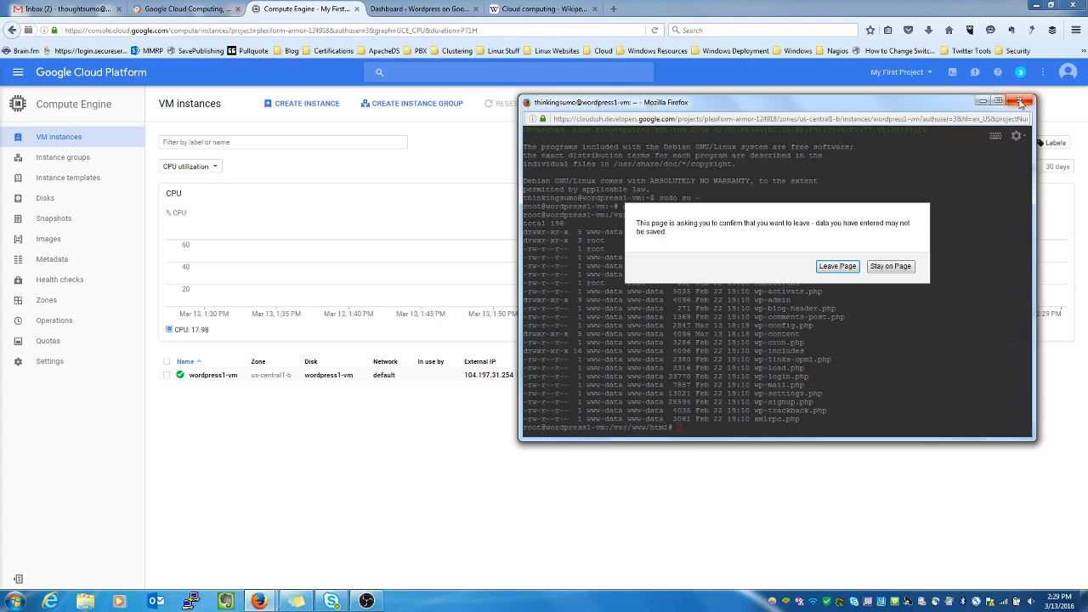
pyautogui.click(836, 266)
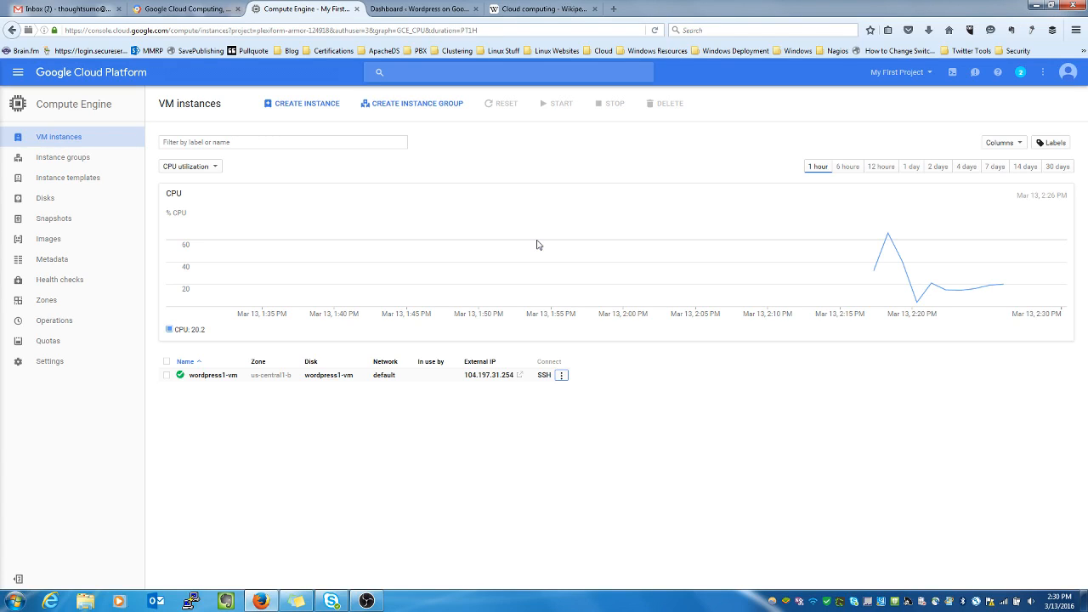
pyautogui.click(614, 9)
# - Load facebook.com/thoughtsumo, then view the Twitter tab and the Thought Sumo blog tab
pyautogui.write('facebook.com/')
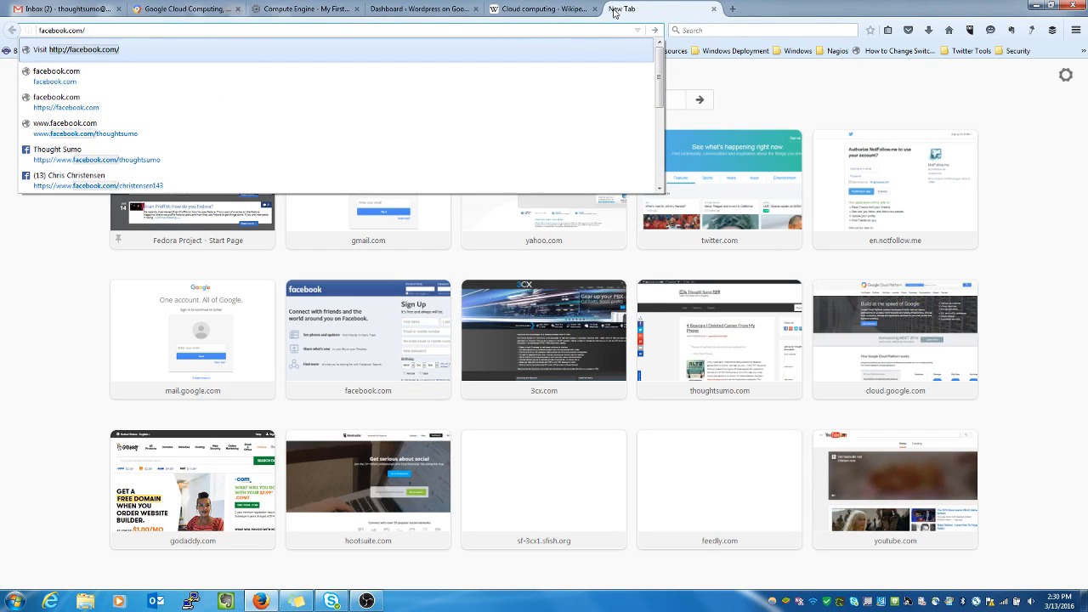
pyautogui.write('thoughtsumo')
pyautogui.press('Return')
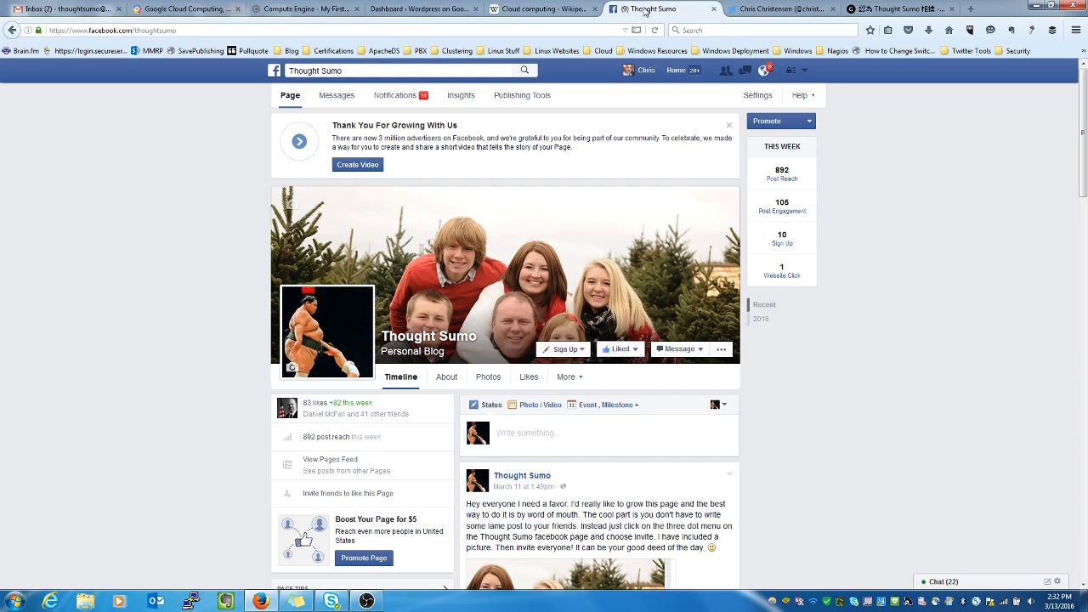
pyautogui.click(761, 13)
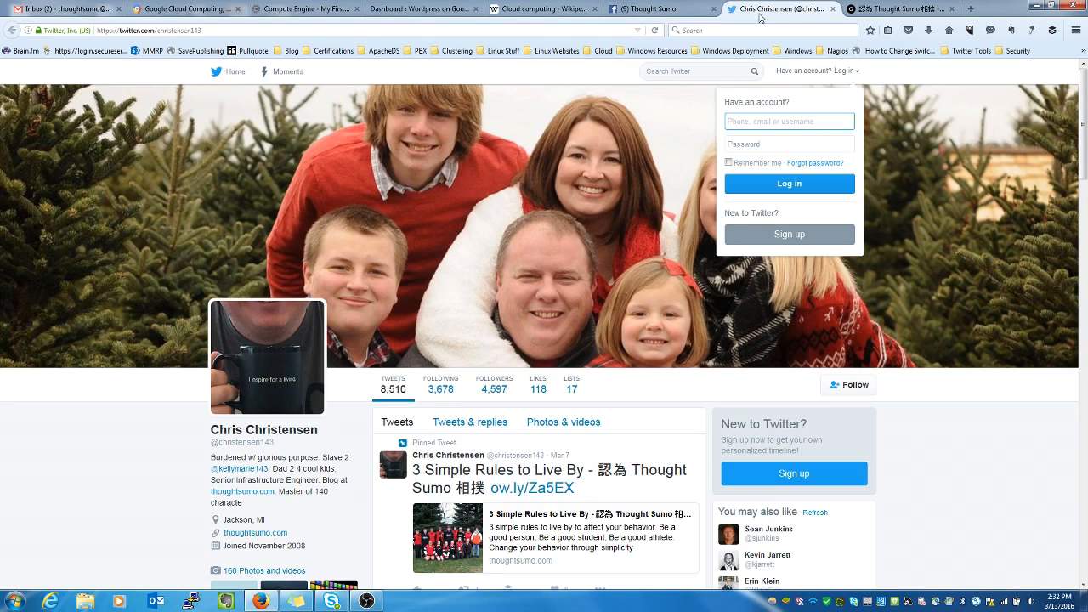
pyautogui.click(891, 10)
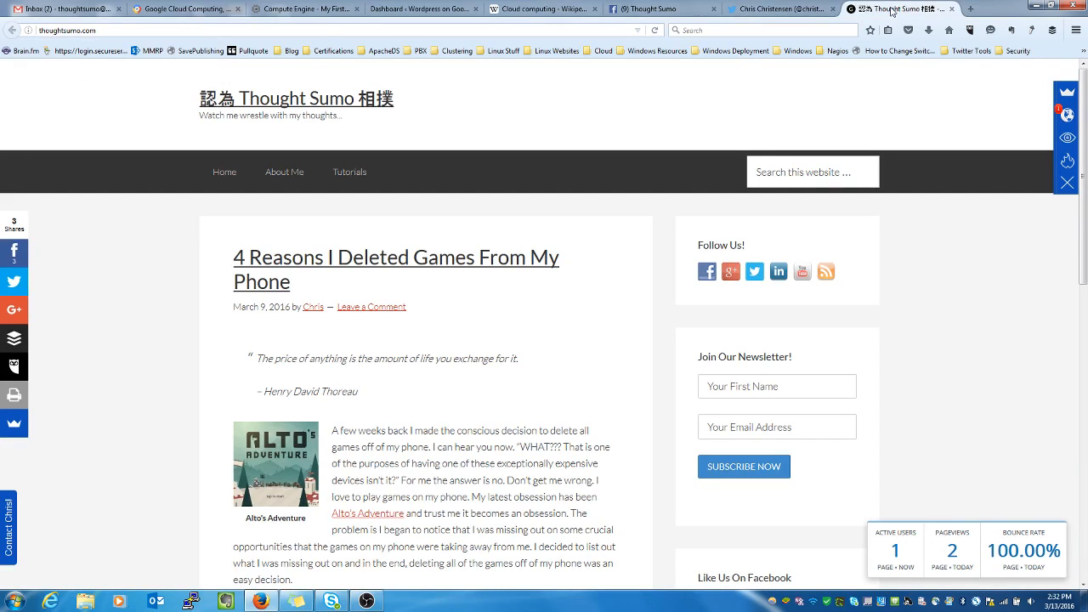